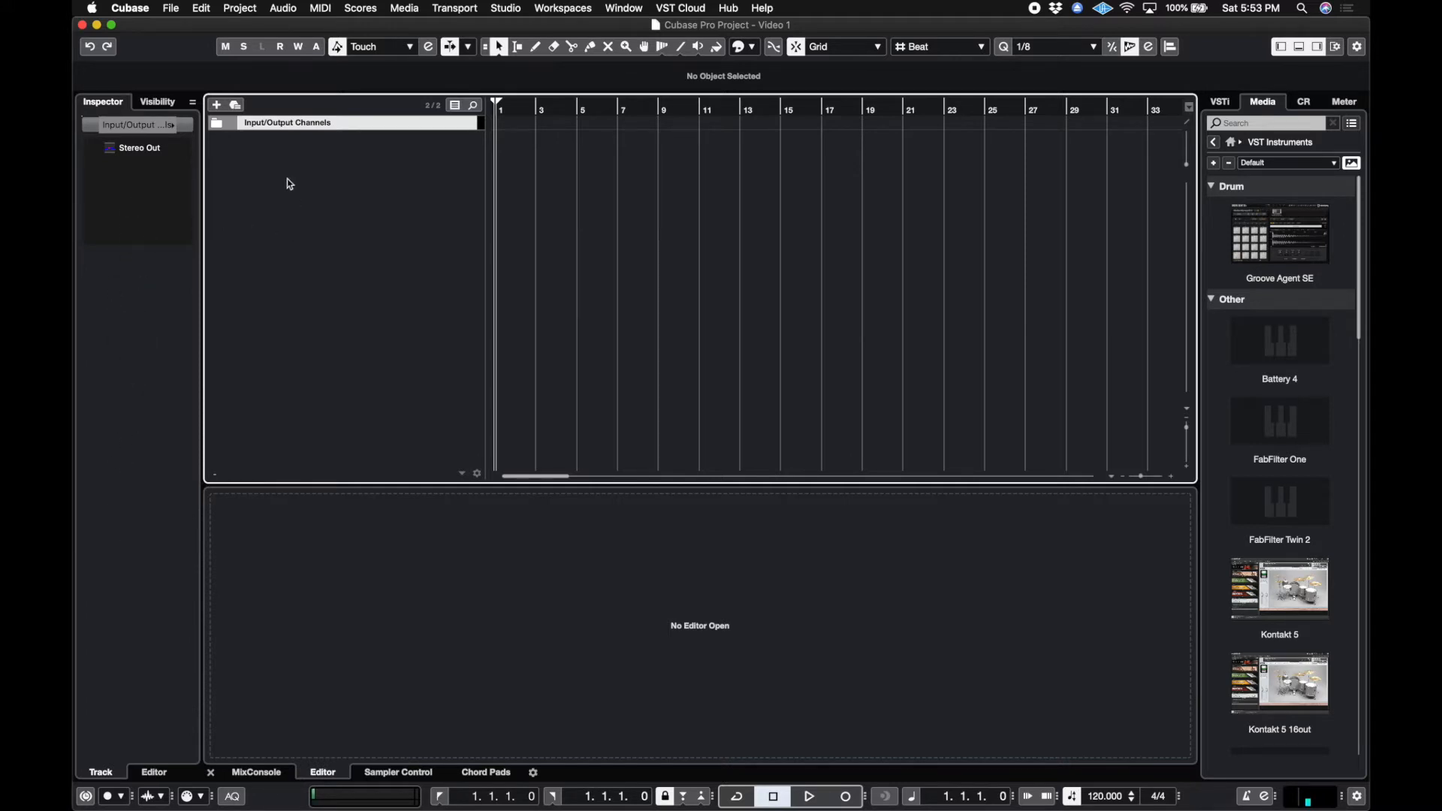
# - Add one audio track with Mono configuration, named "Test Vox 1"
pyautogui.click(217, 106)
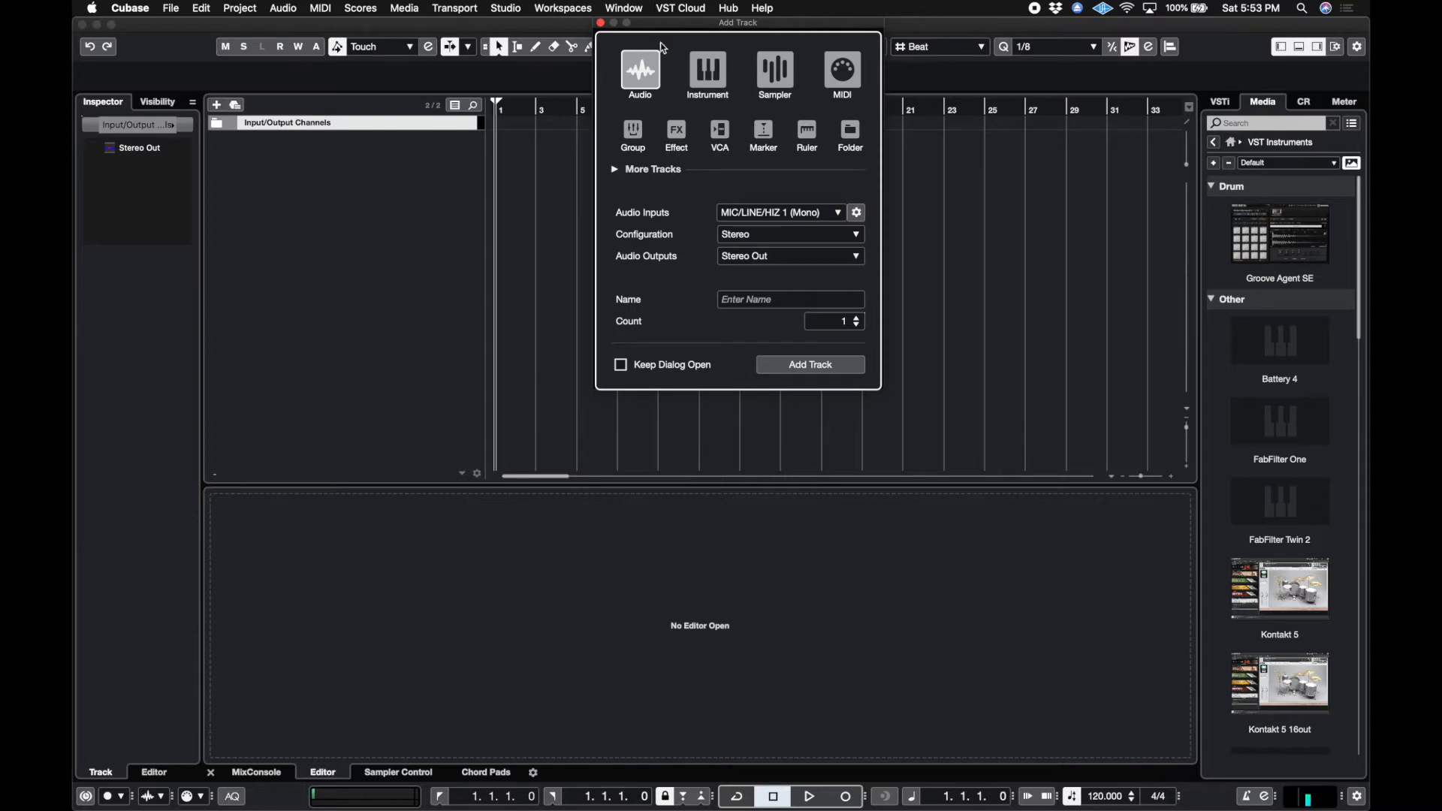
pyautogui.click(815, 237)
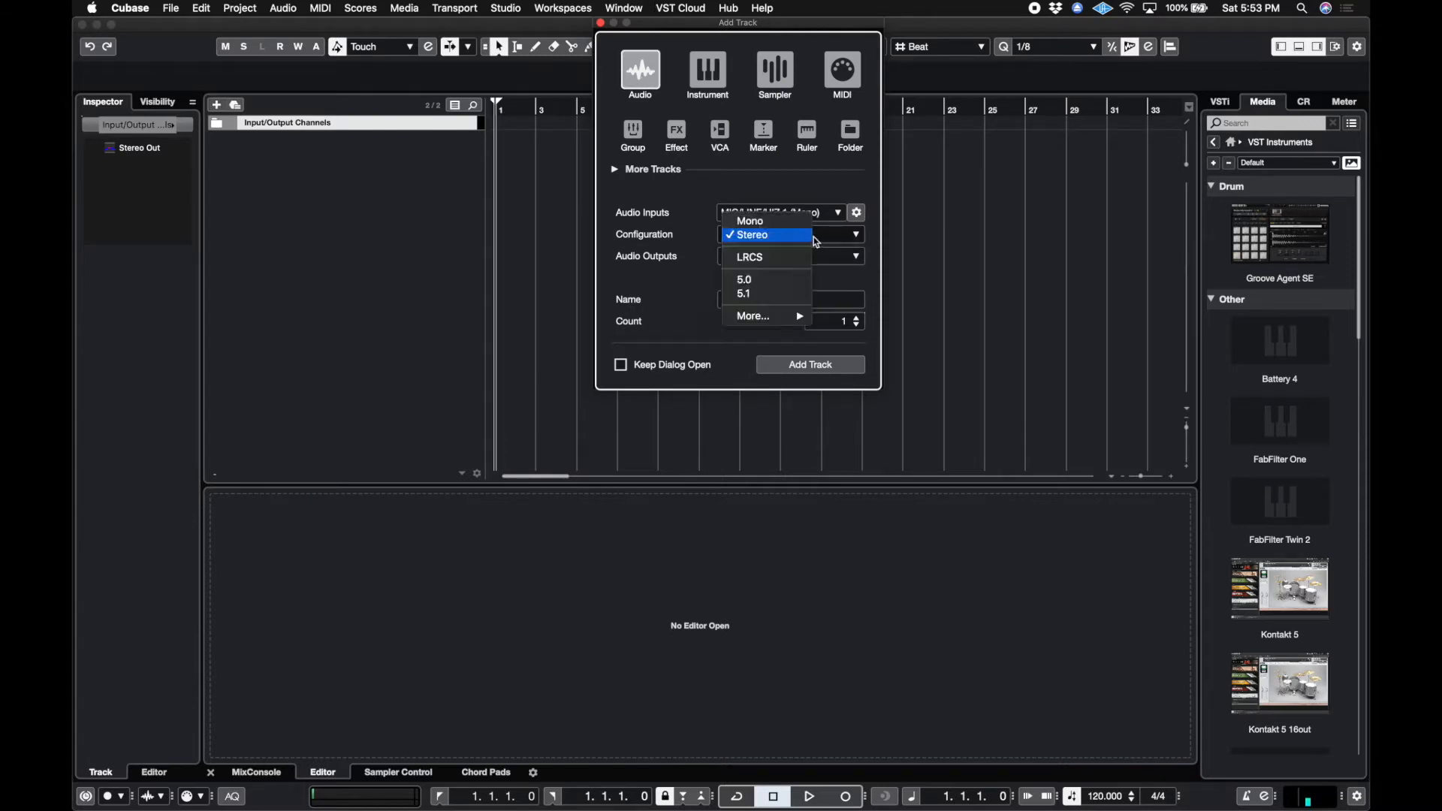
pyautogui.click(802, 218)
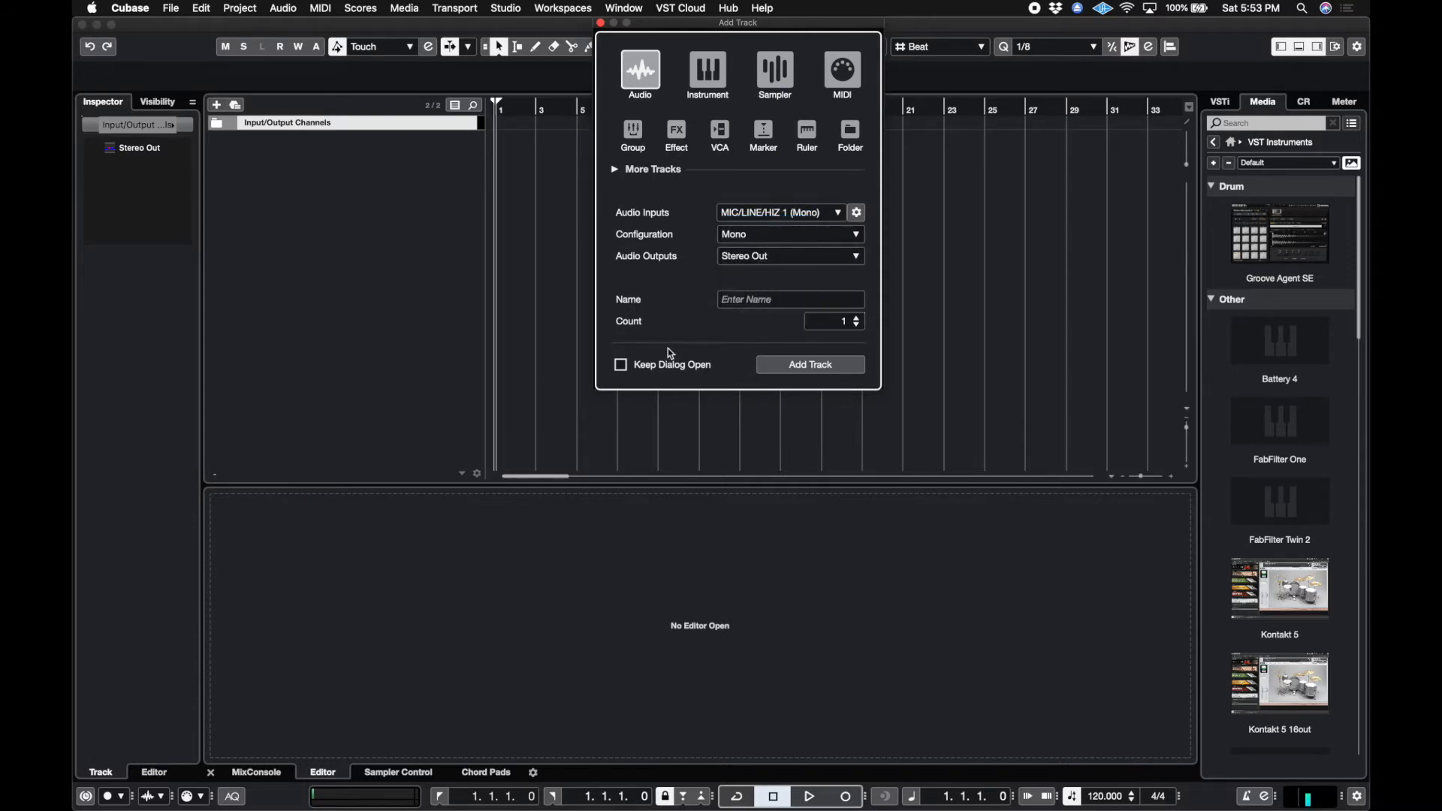
pyautogui.click(744, 300)
pyautogui.write('T')
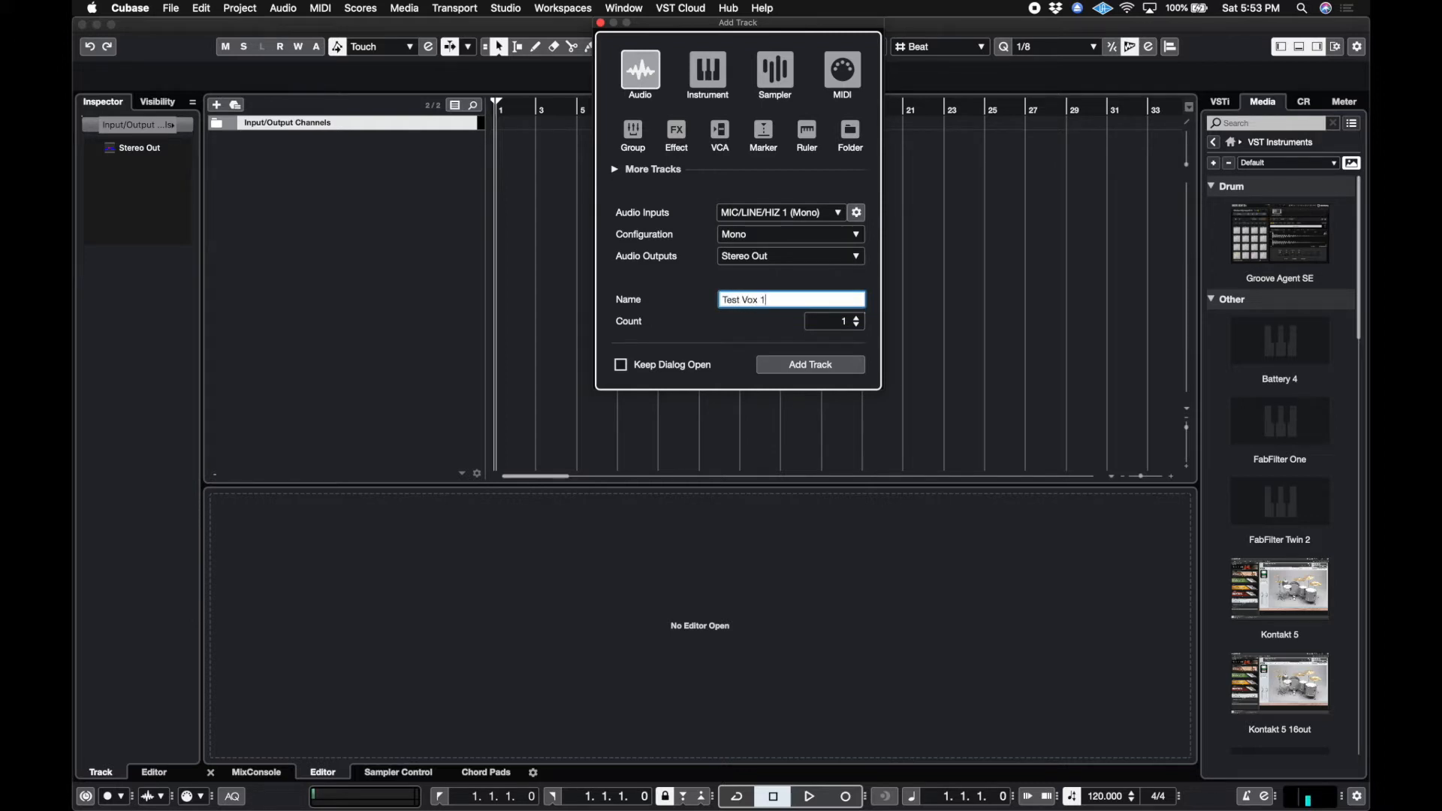
pyautogui.write('est Vox 1')
pyautogui.press('Return')
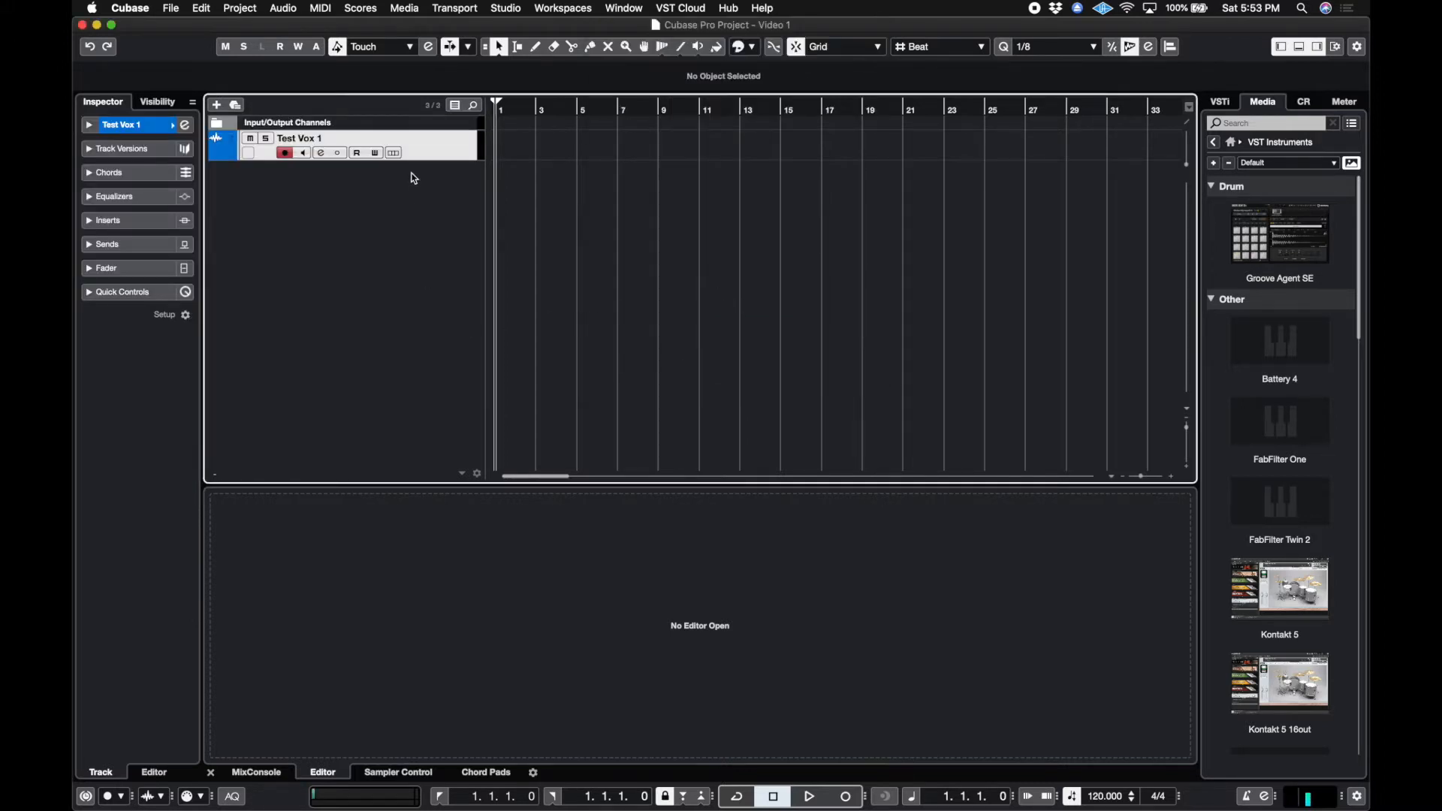
# - Expand the Test Vox 1 track's basic settings in the Inspector and toggle its input monitoring on and off
pyautogui.click(101, 131)
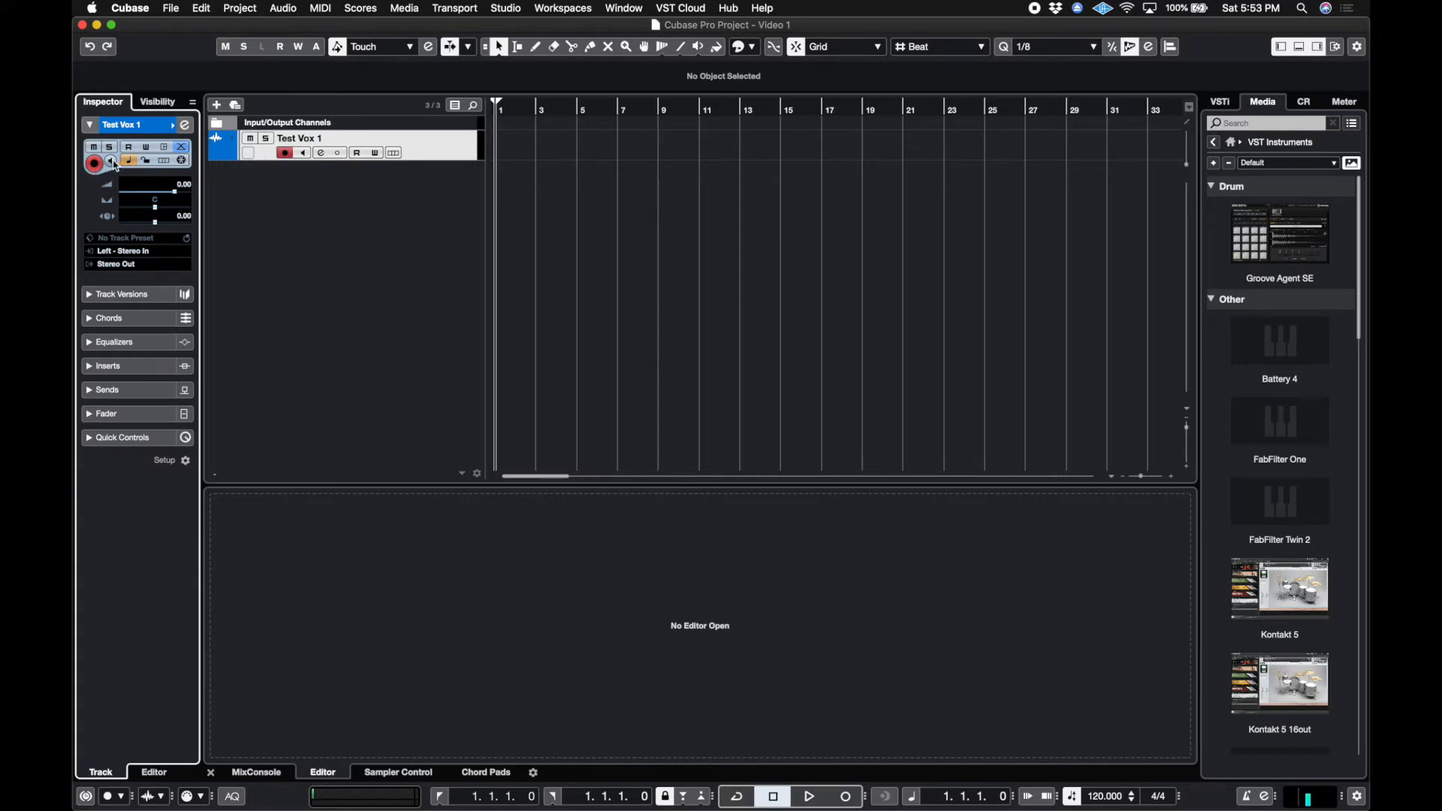
pyautogui.click(304, 153)
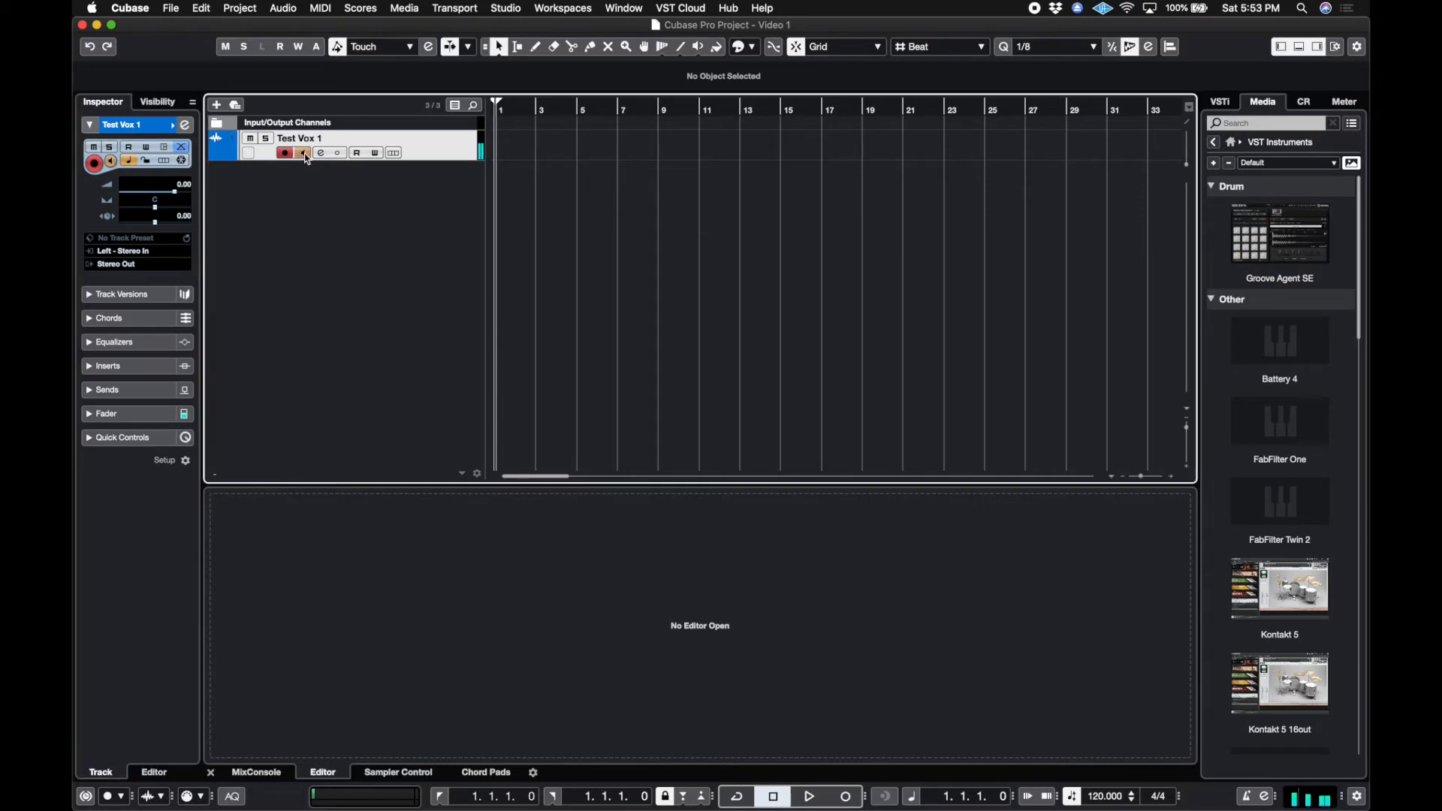
pyautogui.click(110, 162)
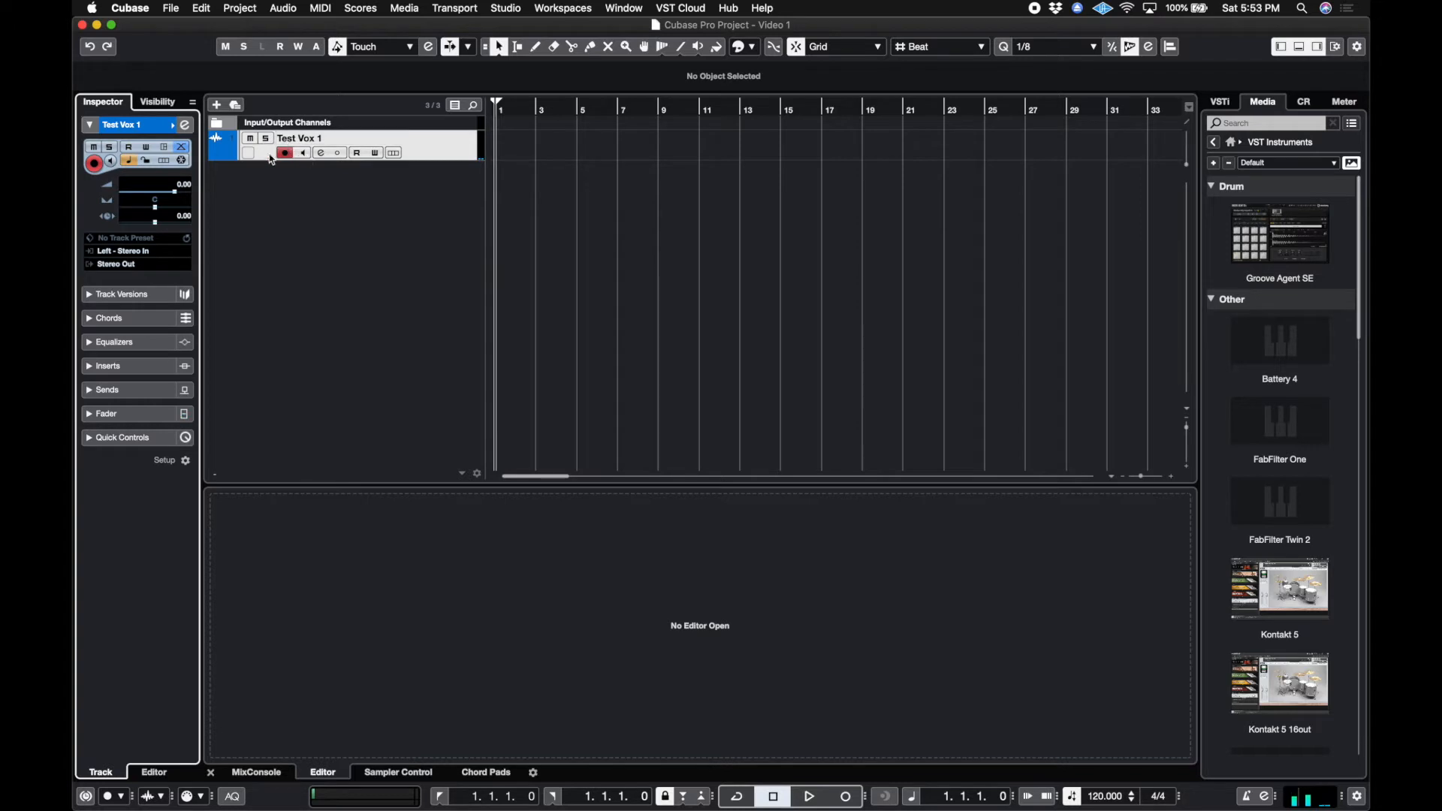
pyautogui.click(306, 154)
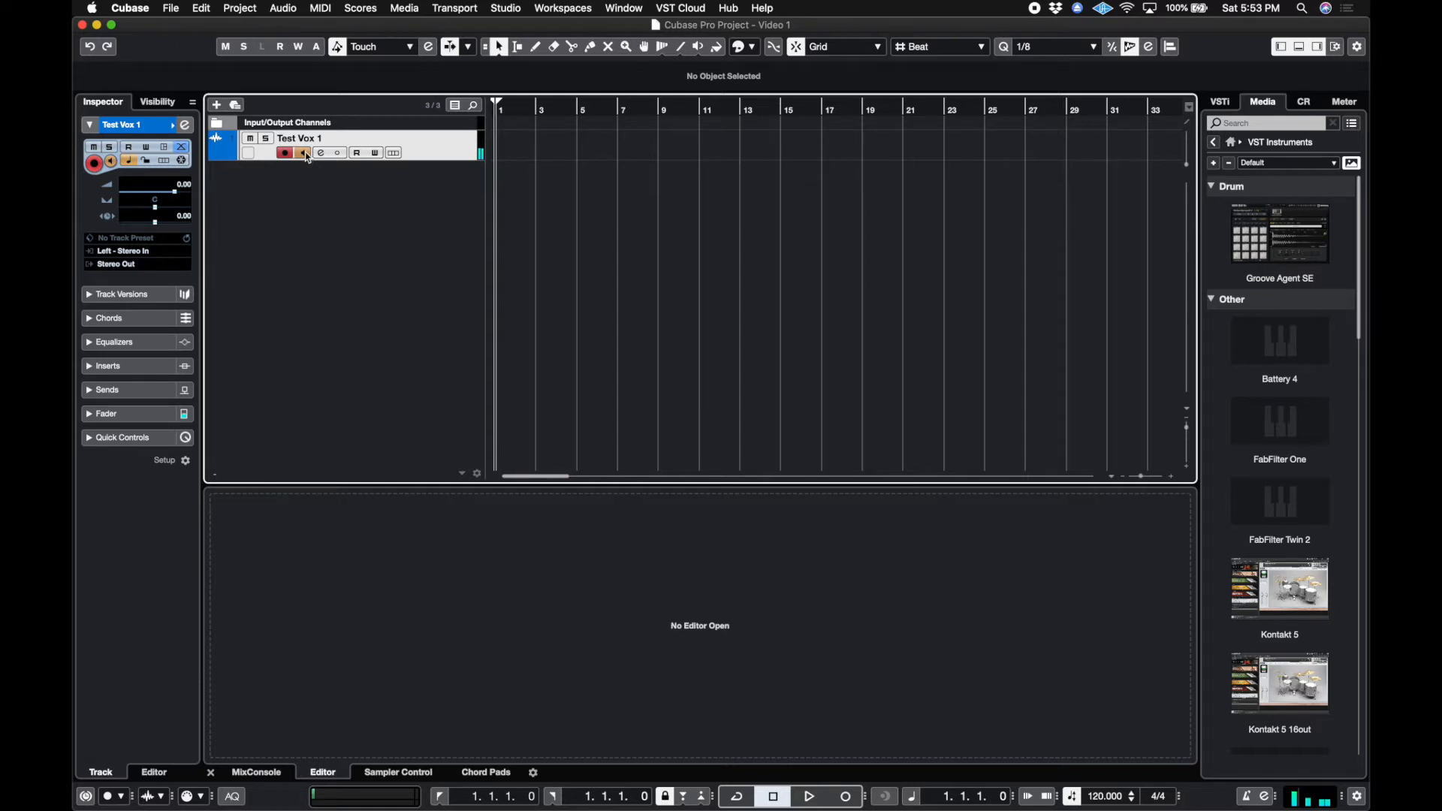
pyautogui.click(305, 154)
# - Switch mute and solo on and back off on the Test Vox 1 track
pyautogui.click(251, 139)
pyautogui.click(253, 140)
pyautogui.click(269, 140)
pyautogui.click(272, 141)
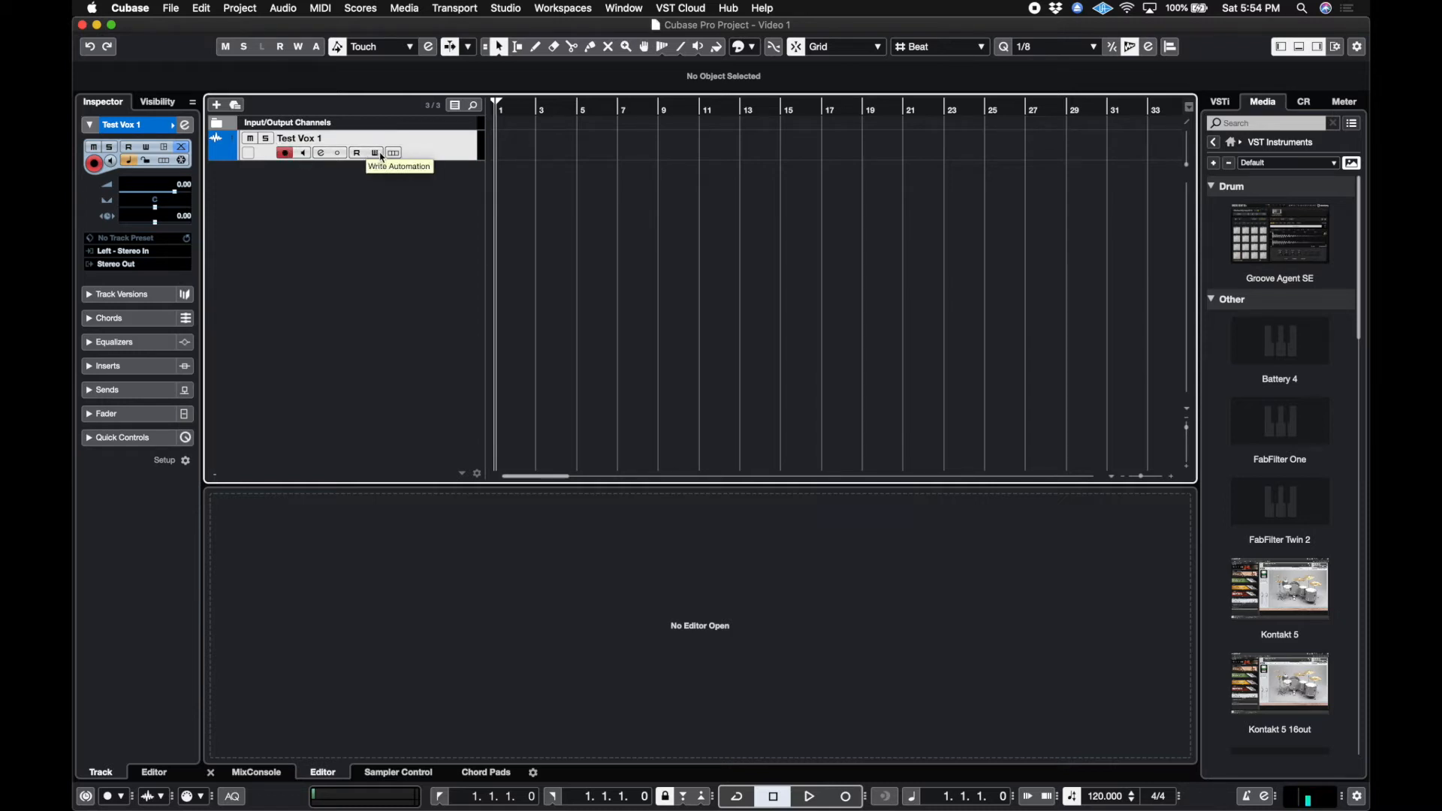
# - View the channel settings of the Test Vox 1 track and close them again
pyautogui.click(322, 154)
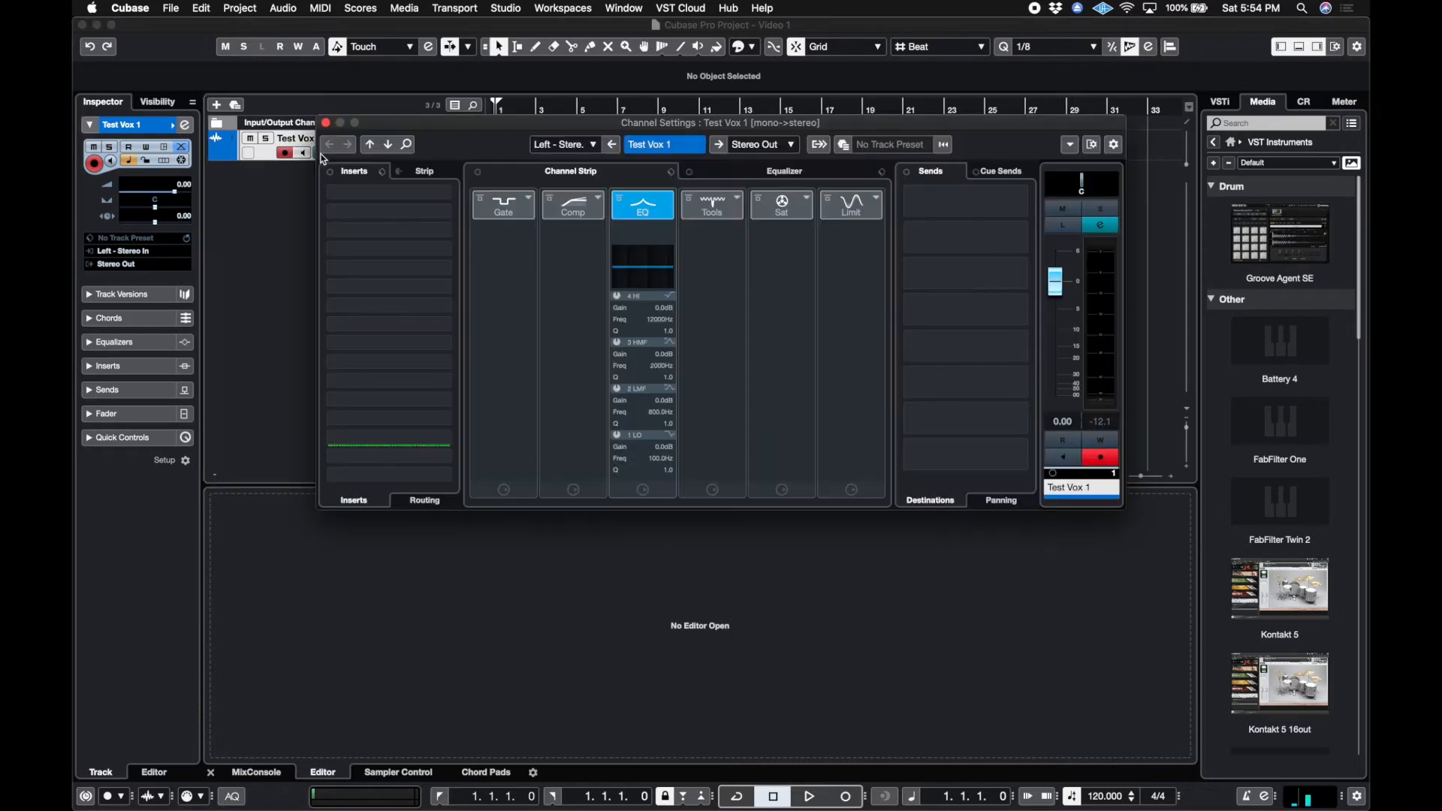
pyautogui.moveTo(499, 134); pyautogui.dragTo(484, 265)
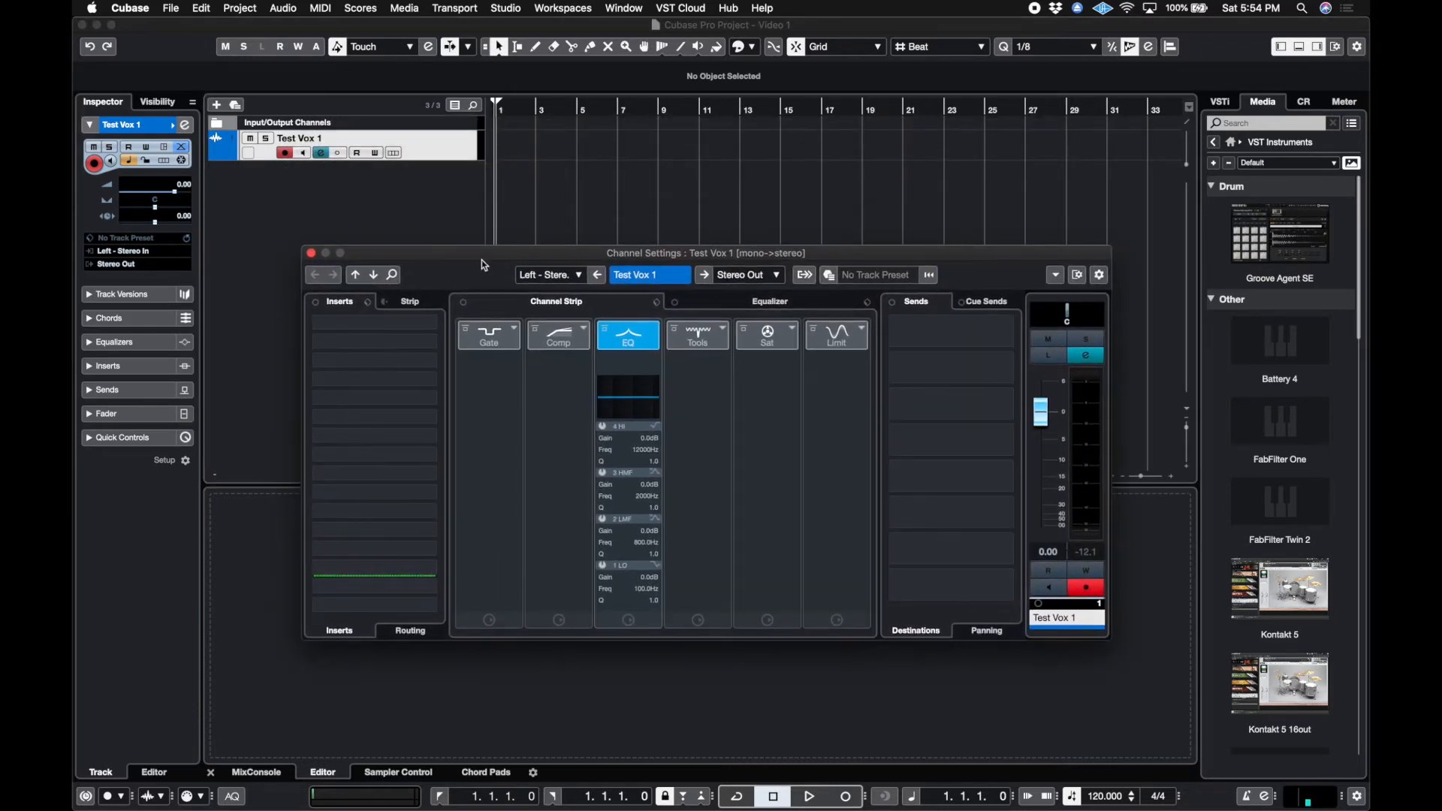
pyautogui.click(311, 253)
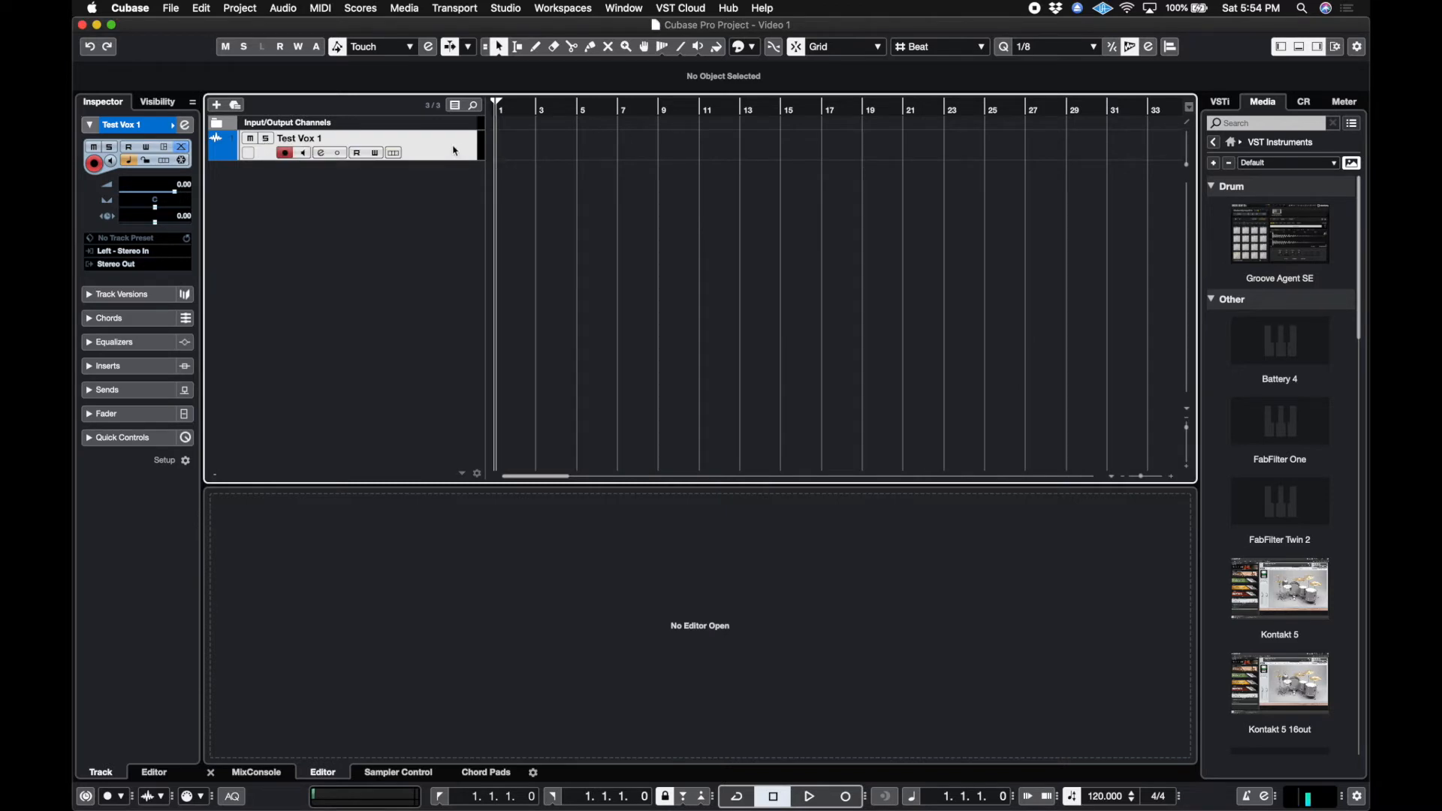
# - Add three mono audio tracks named "bla"
pyautogui.click(217, 104)
pyautogui.write('bla')
pyautogui.press('Tab')
pyautogui.write('3')
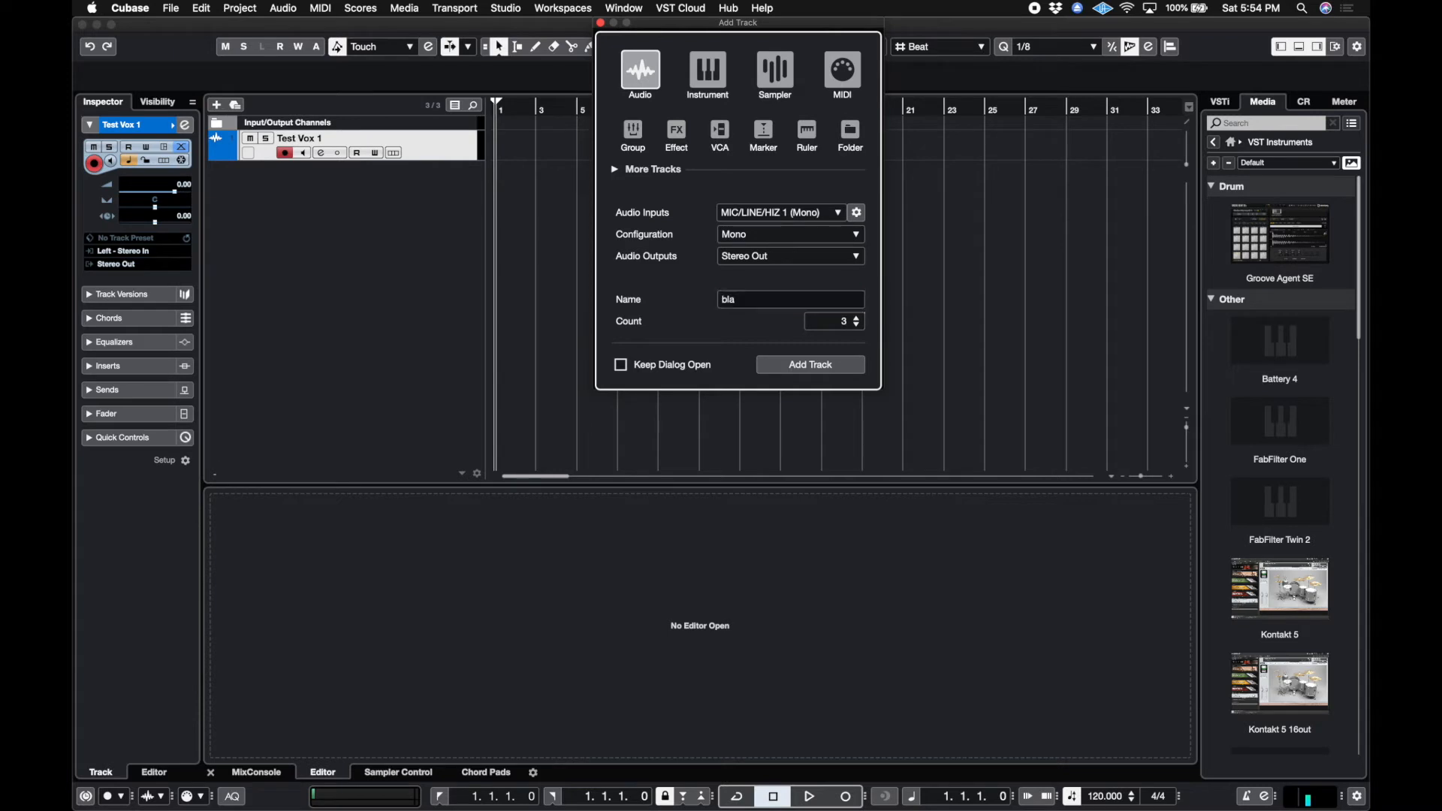
pyautogui.press('Return')
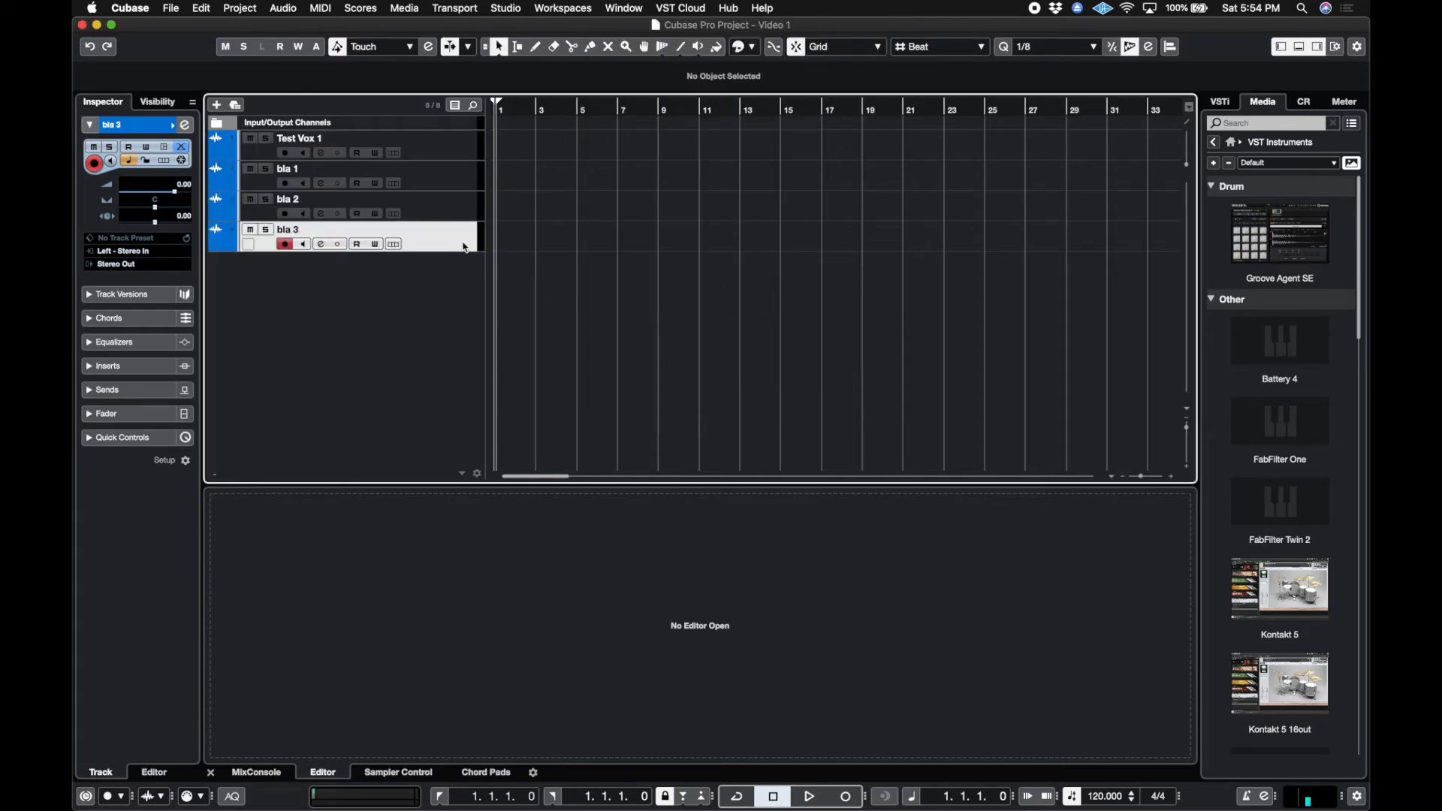
# - Record a take of about two bars on the Test Vox 1 track and play it back
pyautogui.click(449, 201)
pyautogui.click(442, 179)
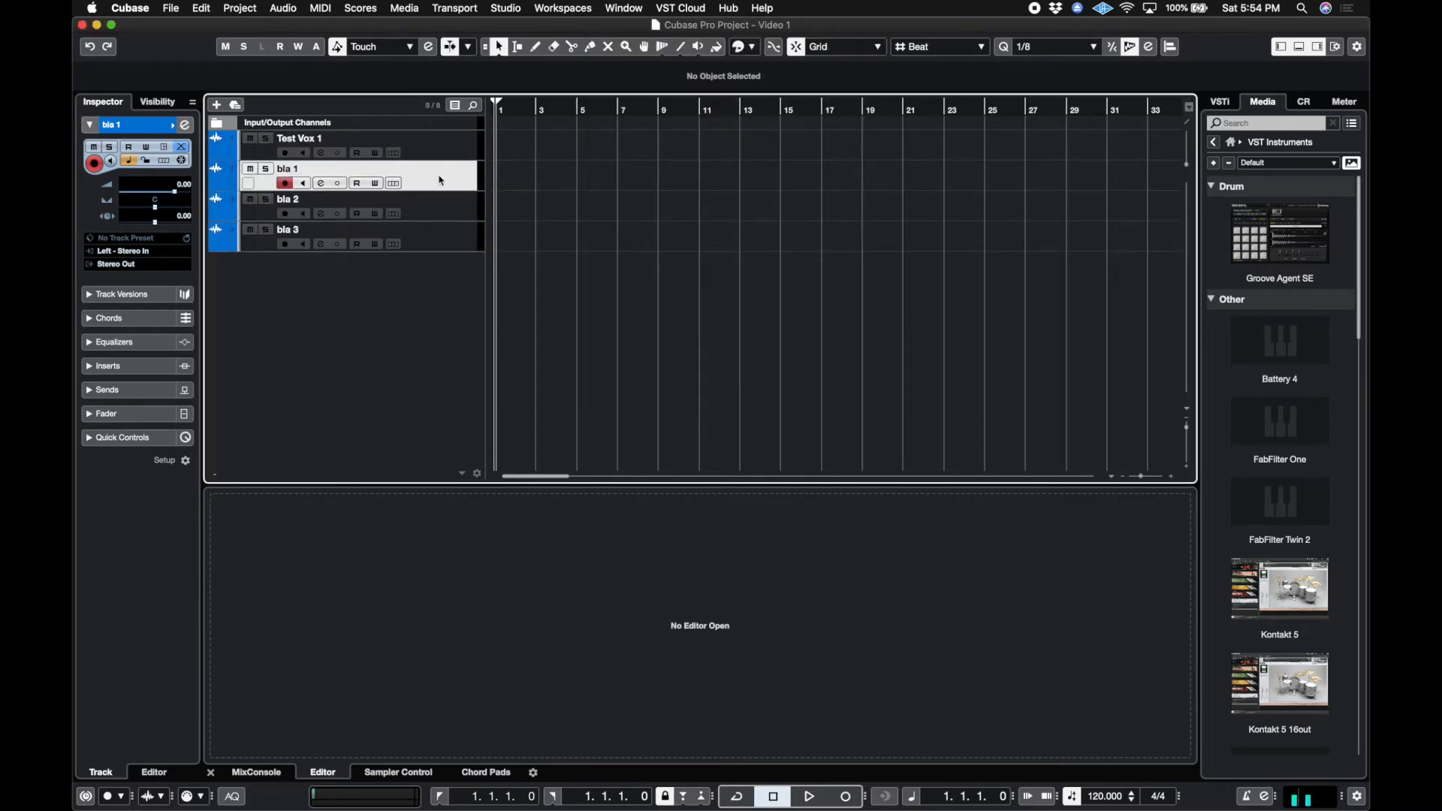
pyautogui.click(442, 146)
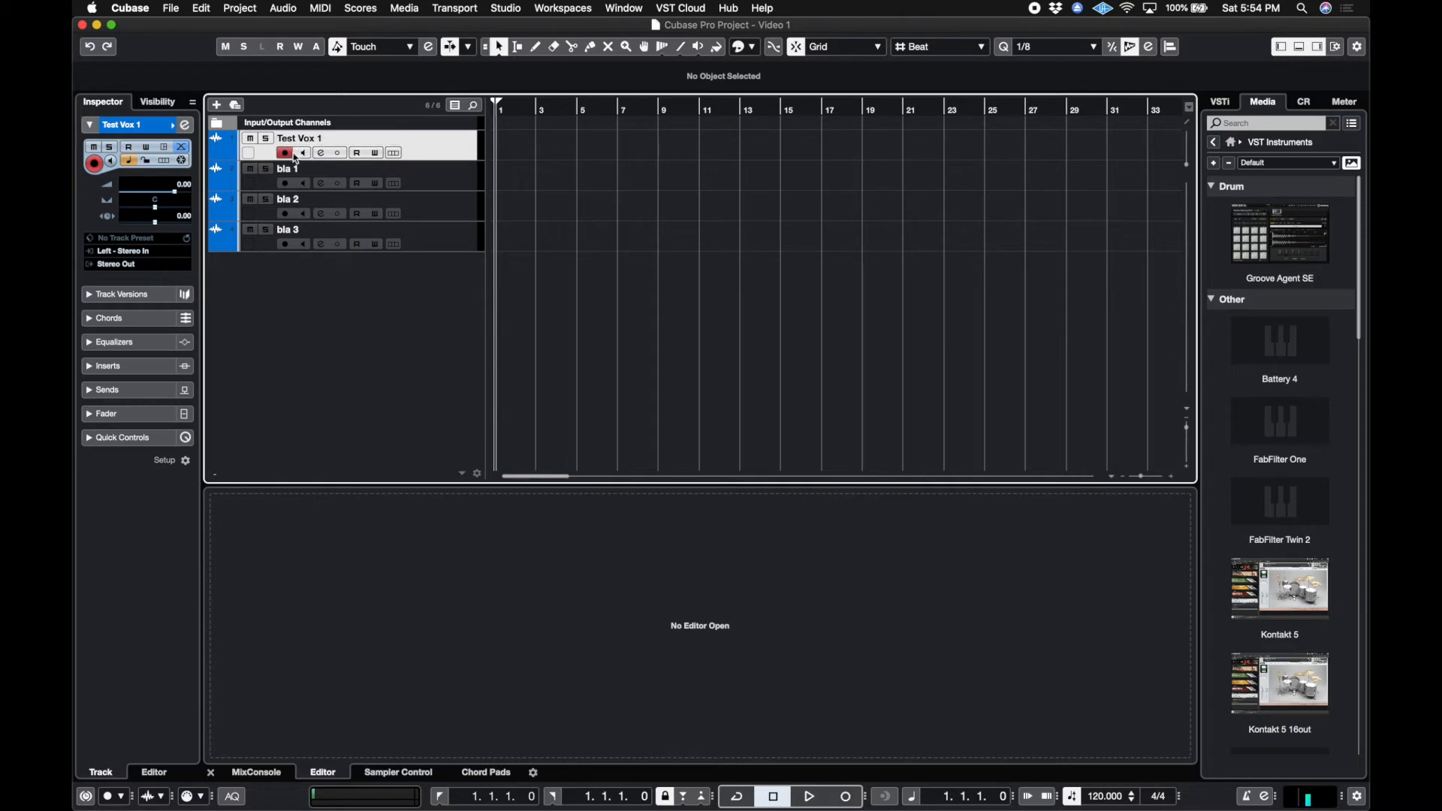
pyautogui.click(848, 797)
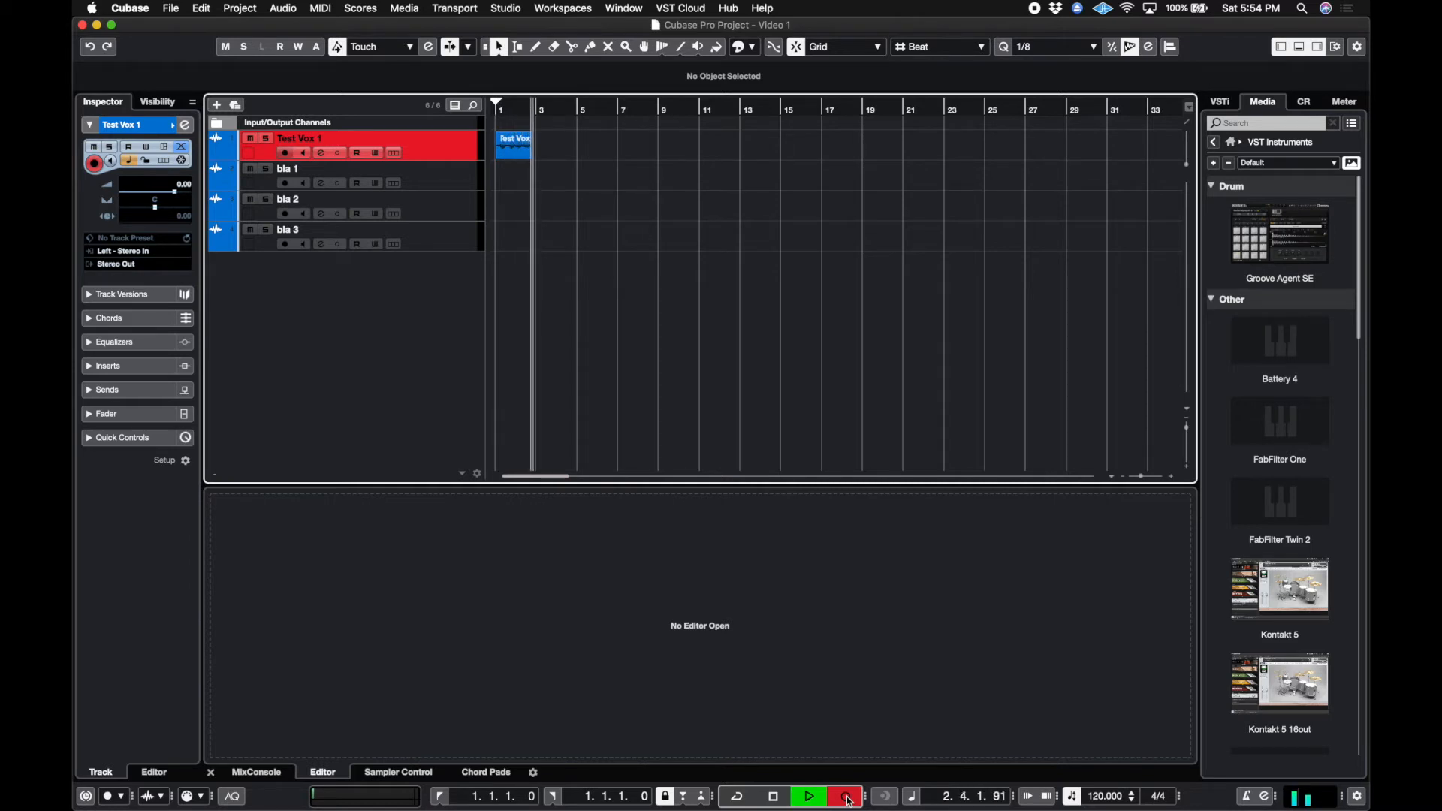
pyautogui.press('space')
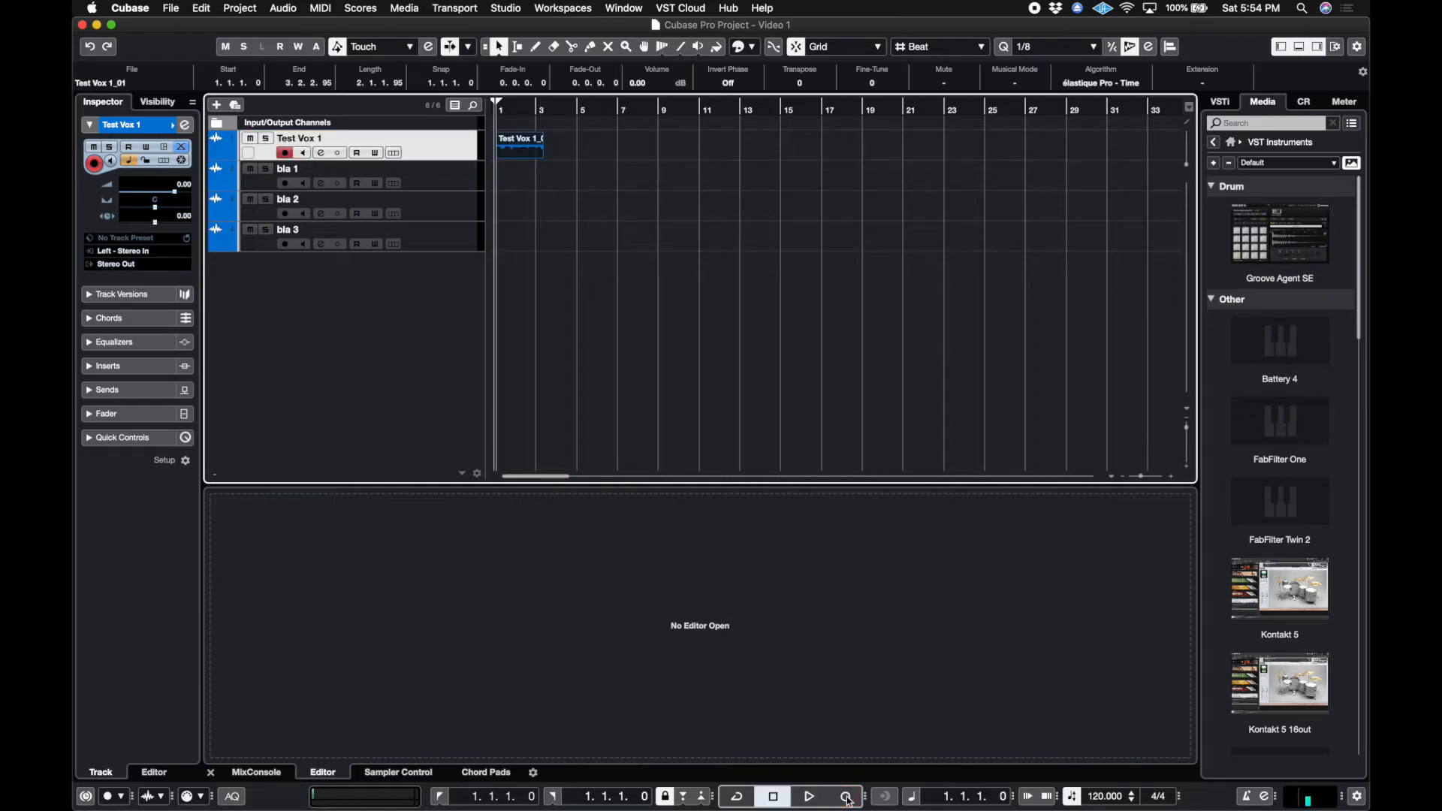
pyautogui.press('space')
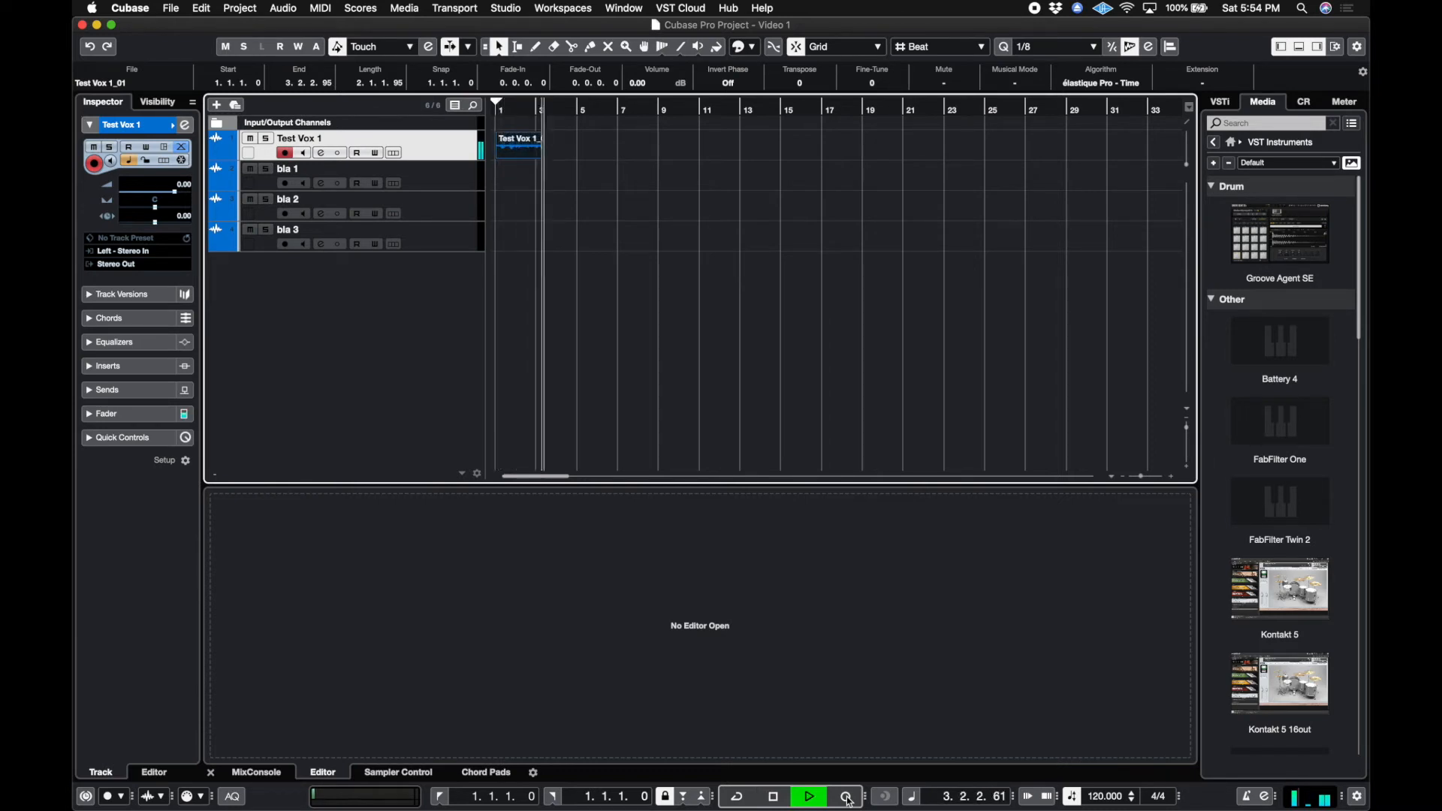
pyautogui.press('space')
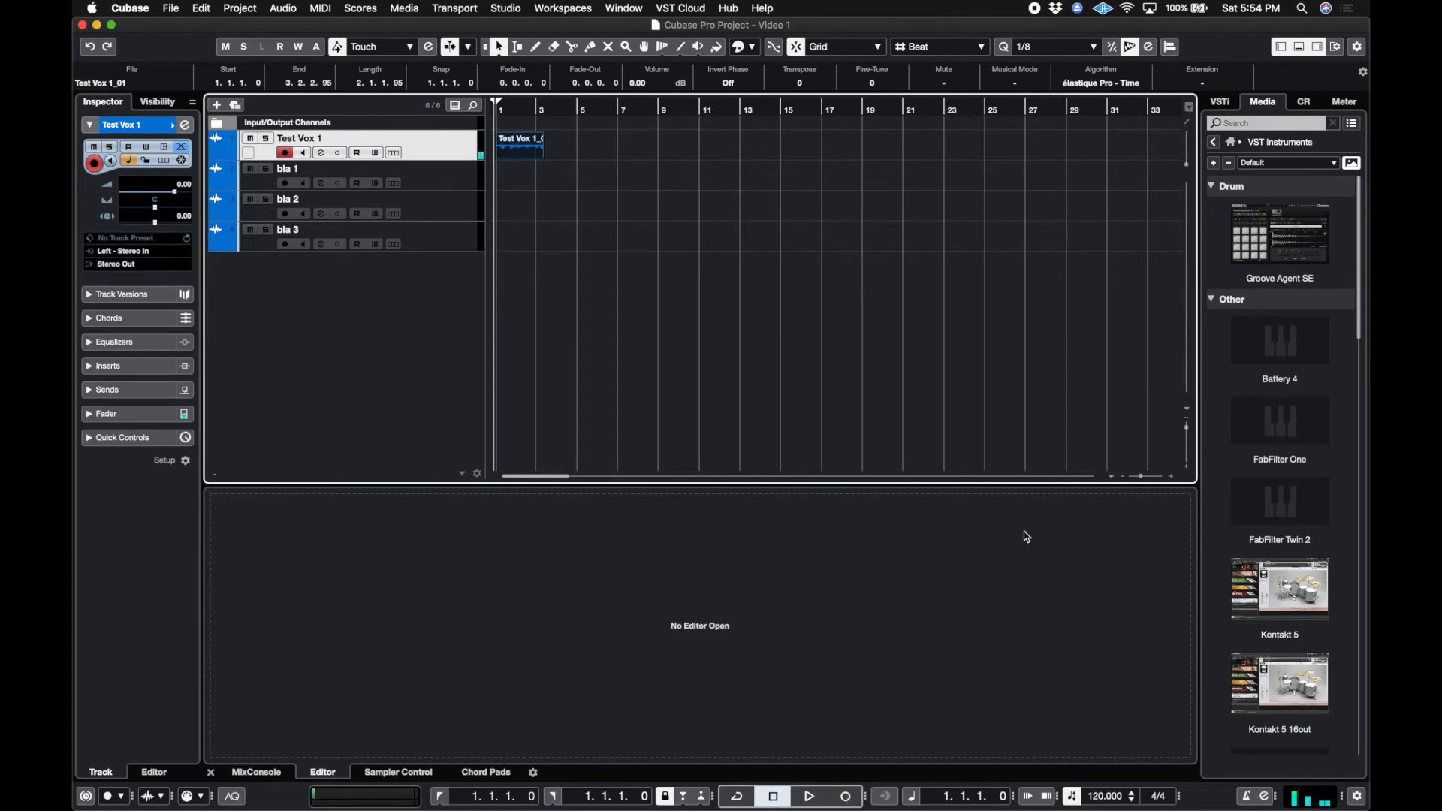
# - Record a take of about one bar on the bla 2 track and play it back
pyautogui.click(464, 222)
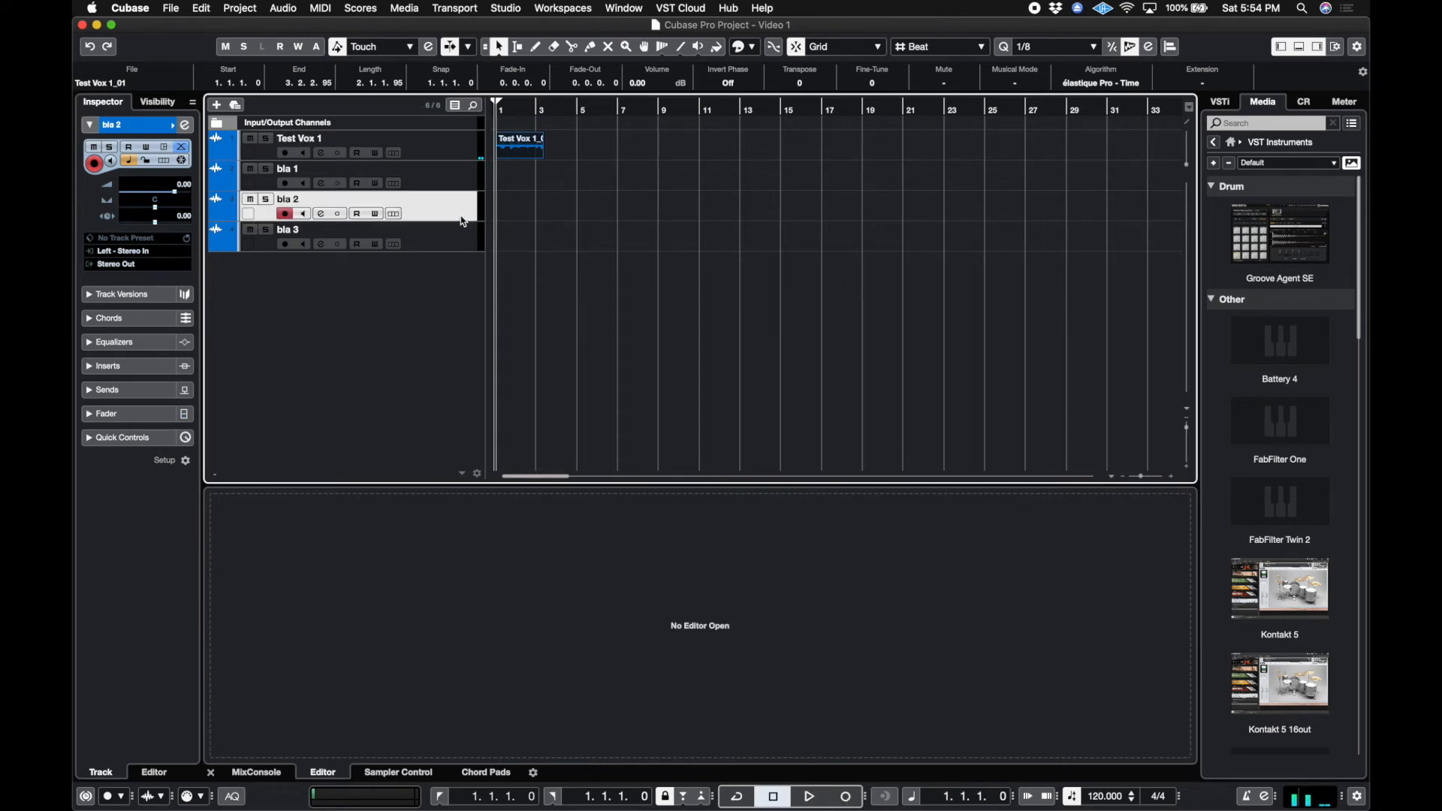
pyautogui.click(845, 797)
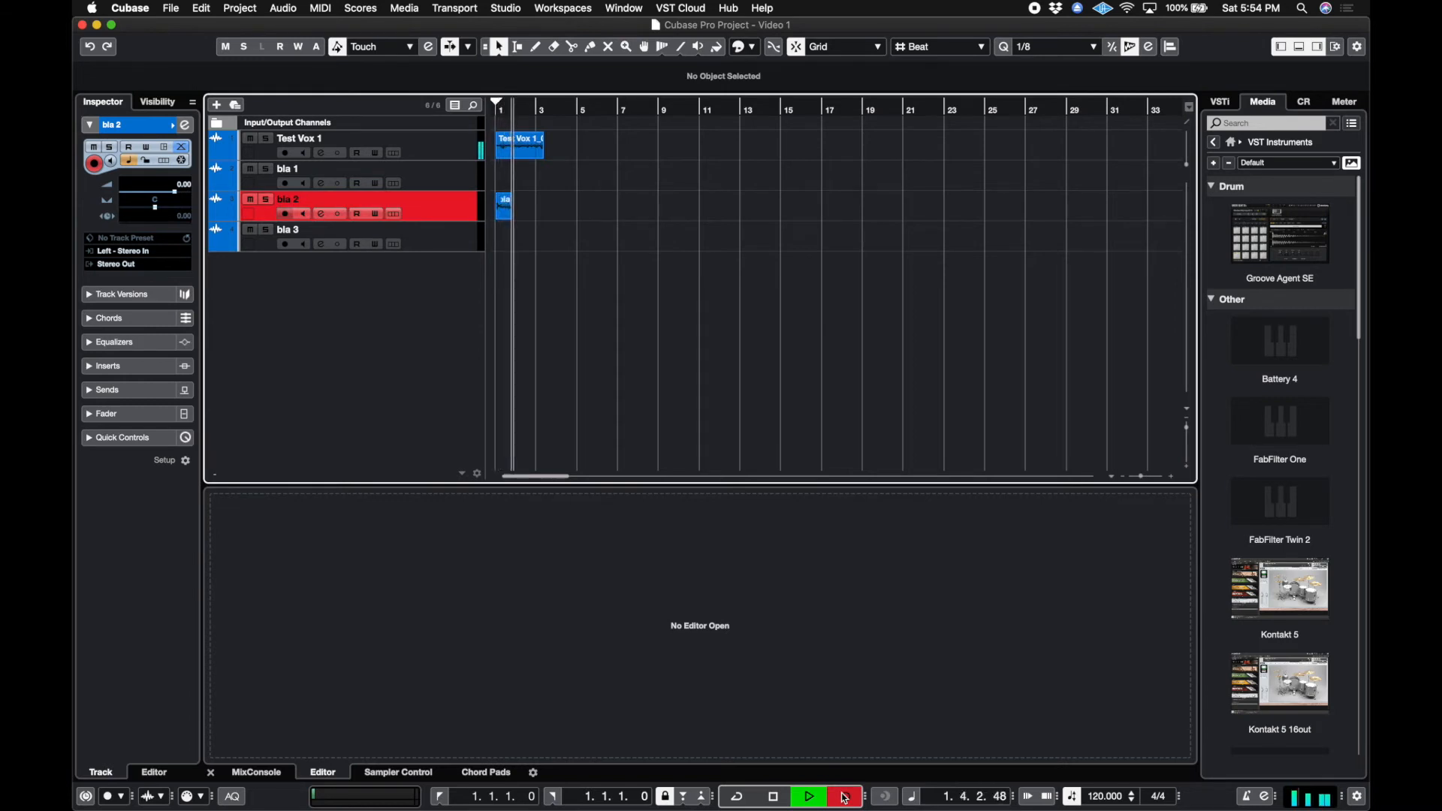
pyautogui.press('space')
pyautogui.press('space')
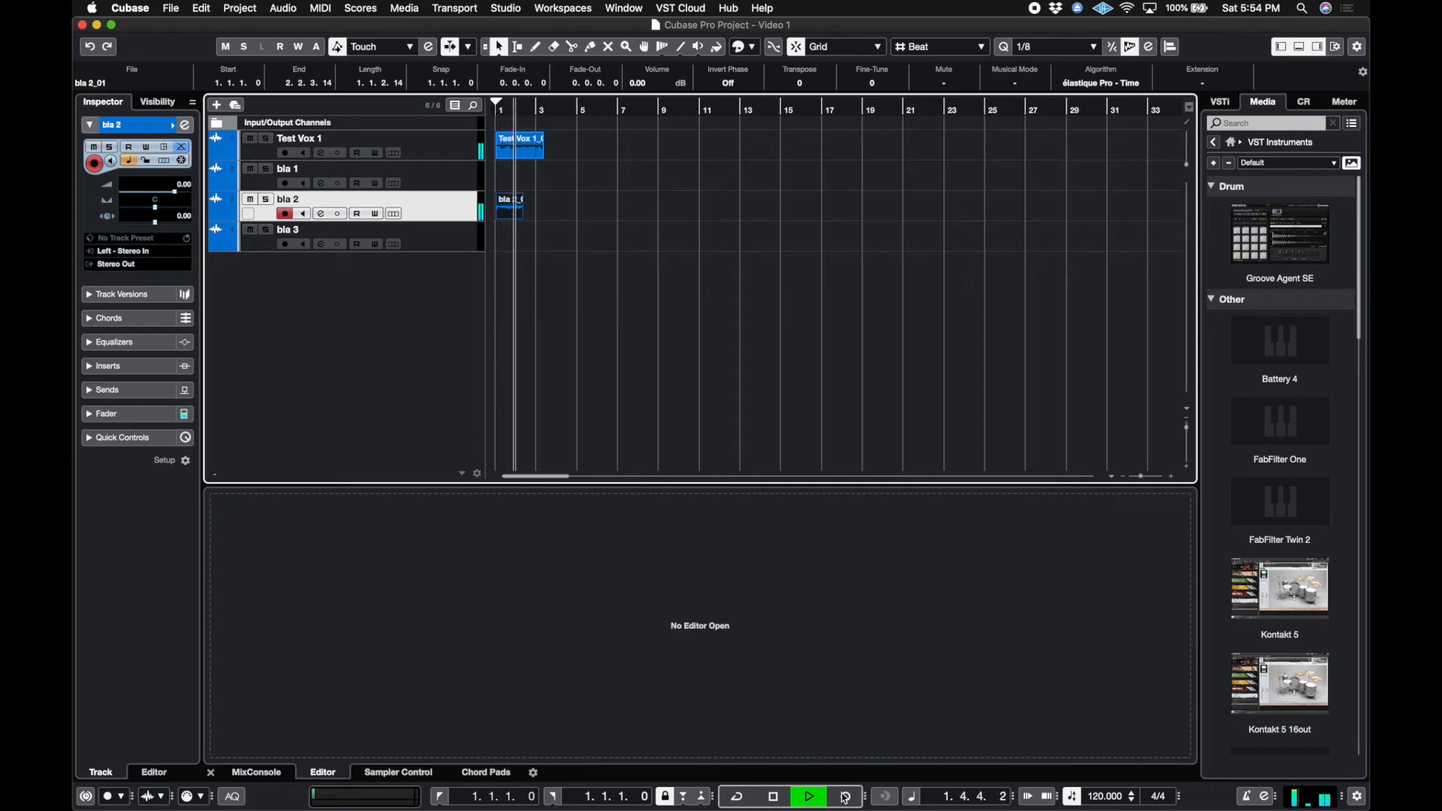
pyautogui.press('space')
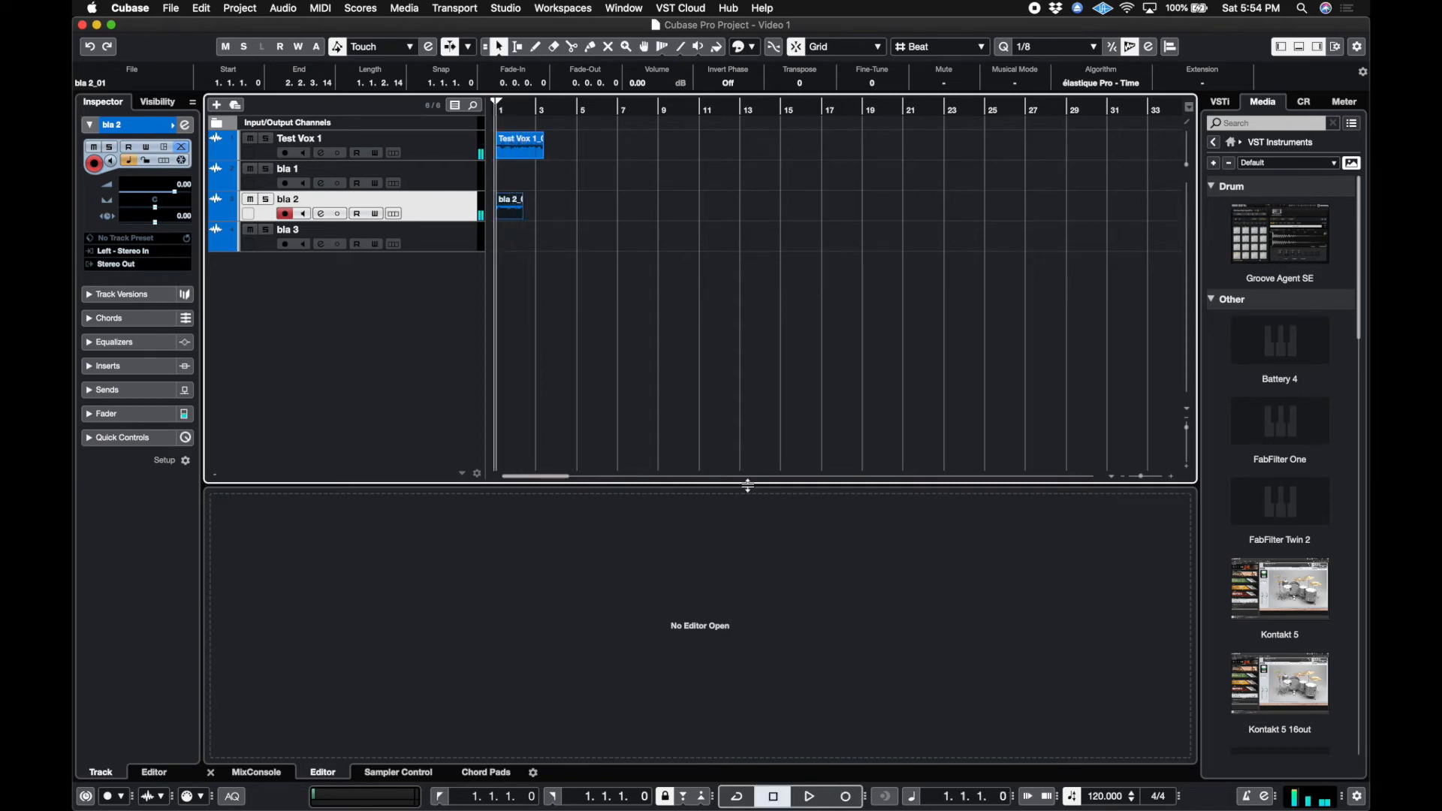
# - Record-enable Test Vox 1 together with bla 3 and record a short take on both tracks at once
pyautogui.click(283, 184)
pyautogui.click(285, 154)
pyautogui.click(286, 184)
pyautogui.click(441, 232)
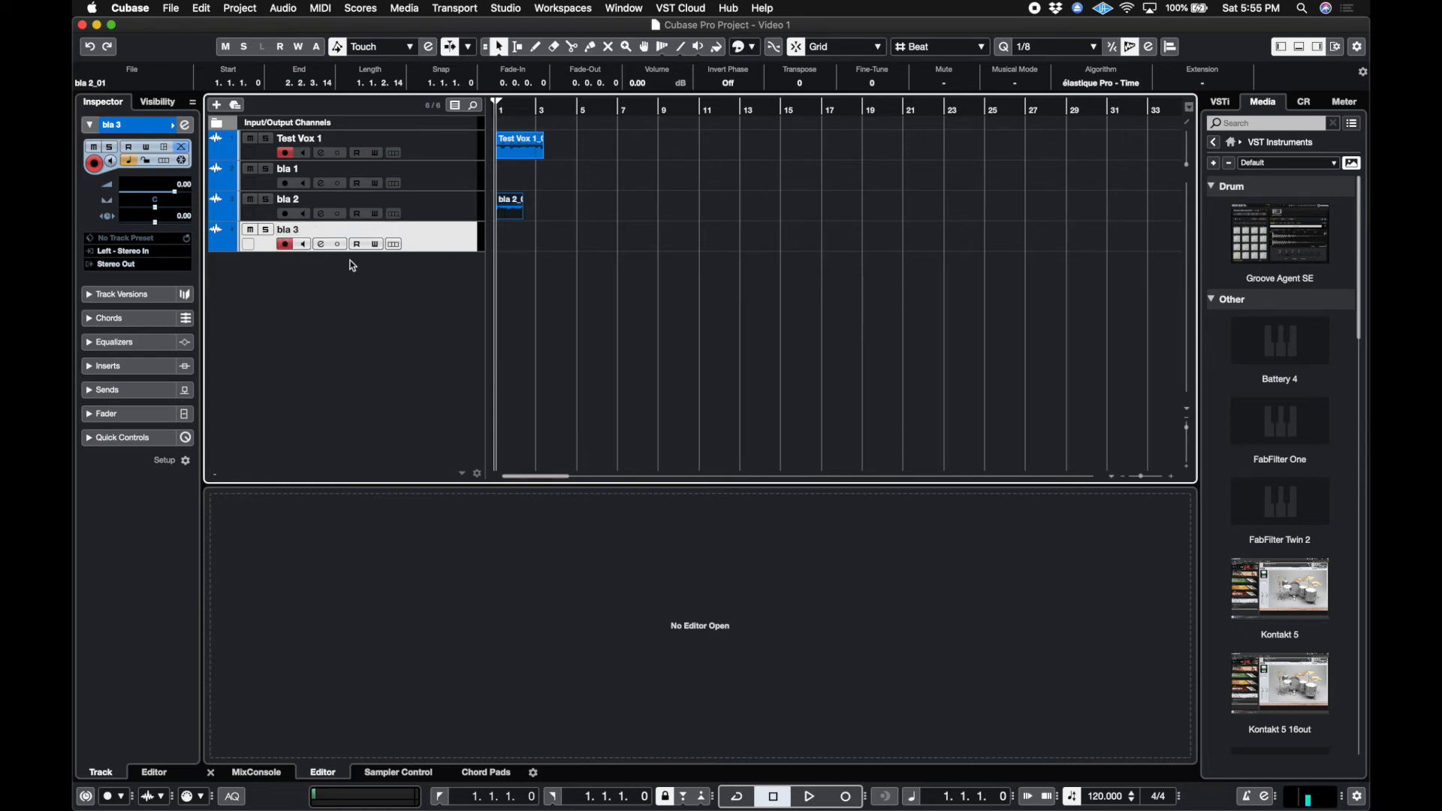
pyautogui.click(847, 800)
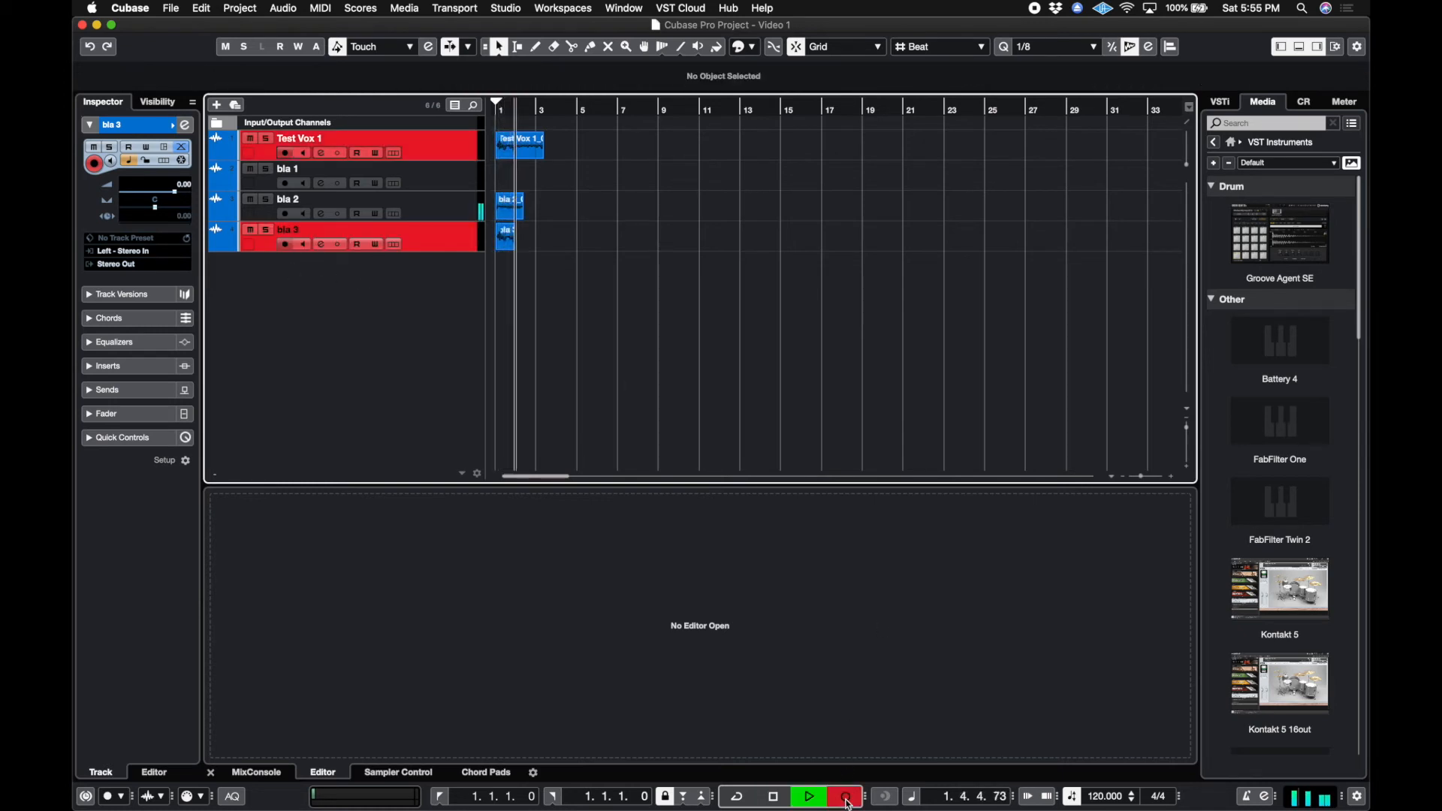
pyautogui.press('space')
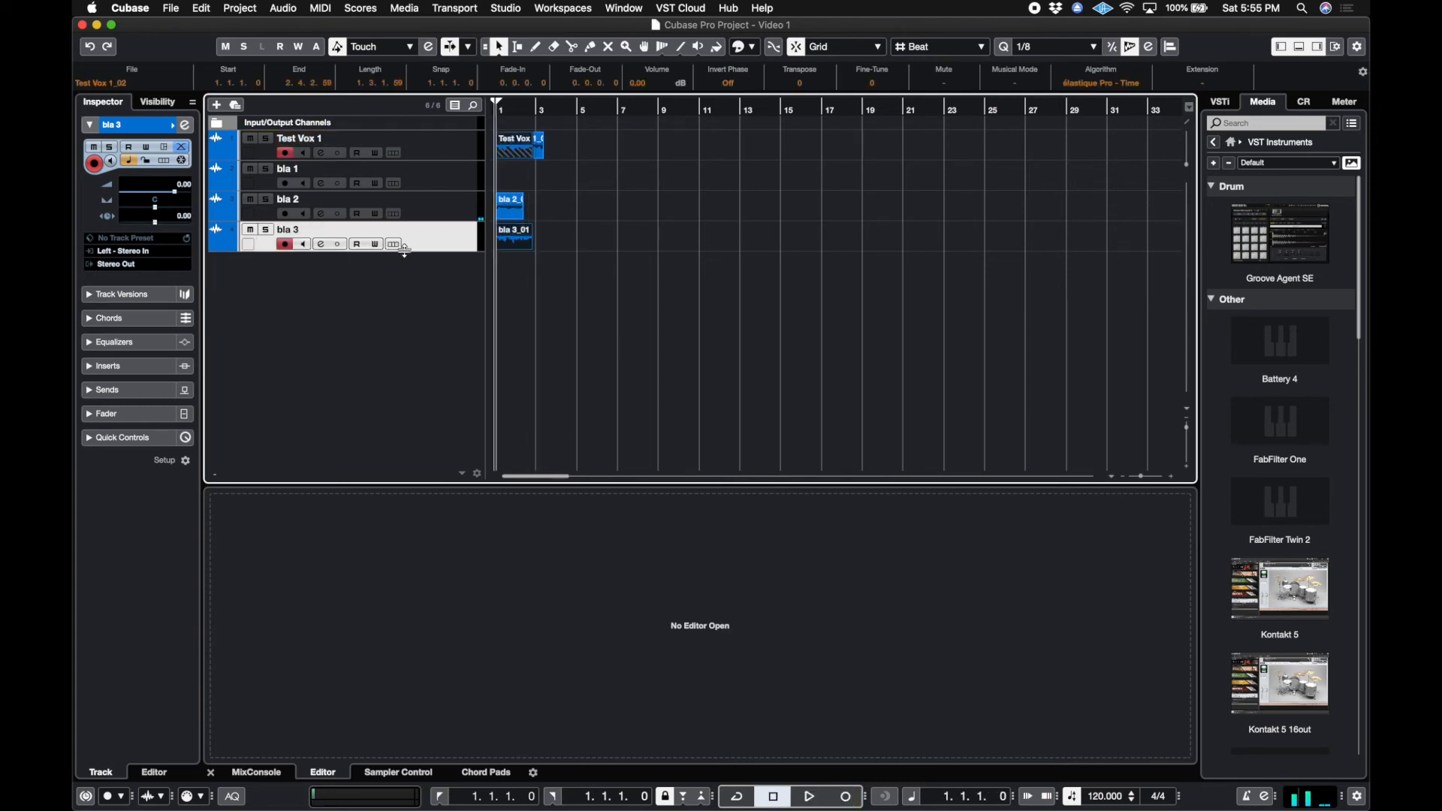
# - Delete the overlapping second take on Test Vox 1 and play back the remaining clips
pyautogui.doubleClick(519, 154)
pyautogui.press('Delete')
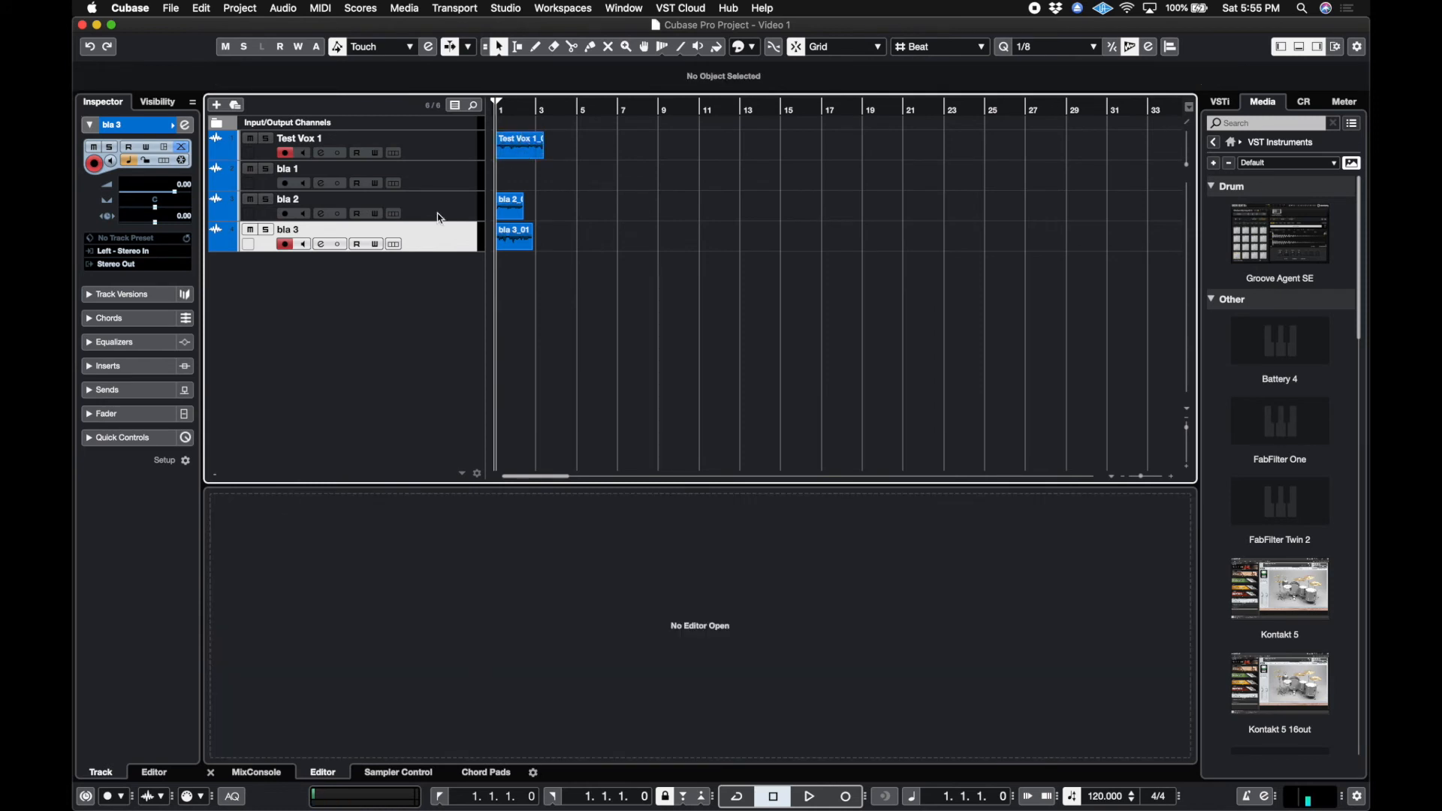
pyautogui.press('space')
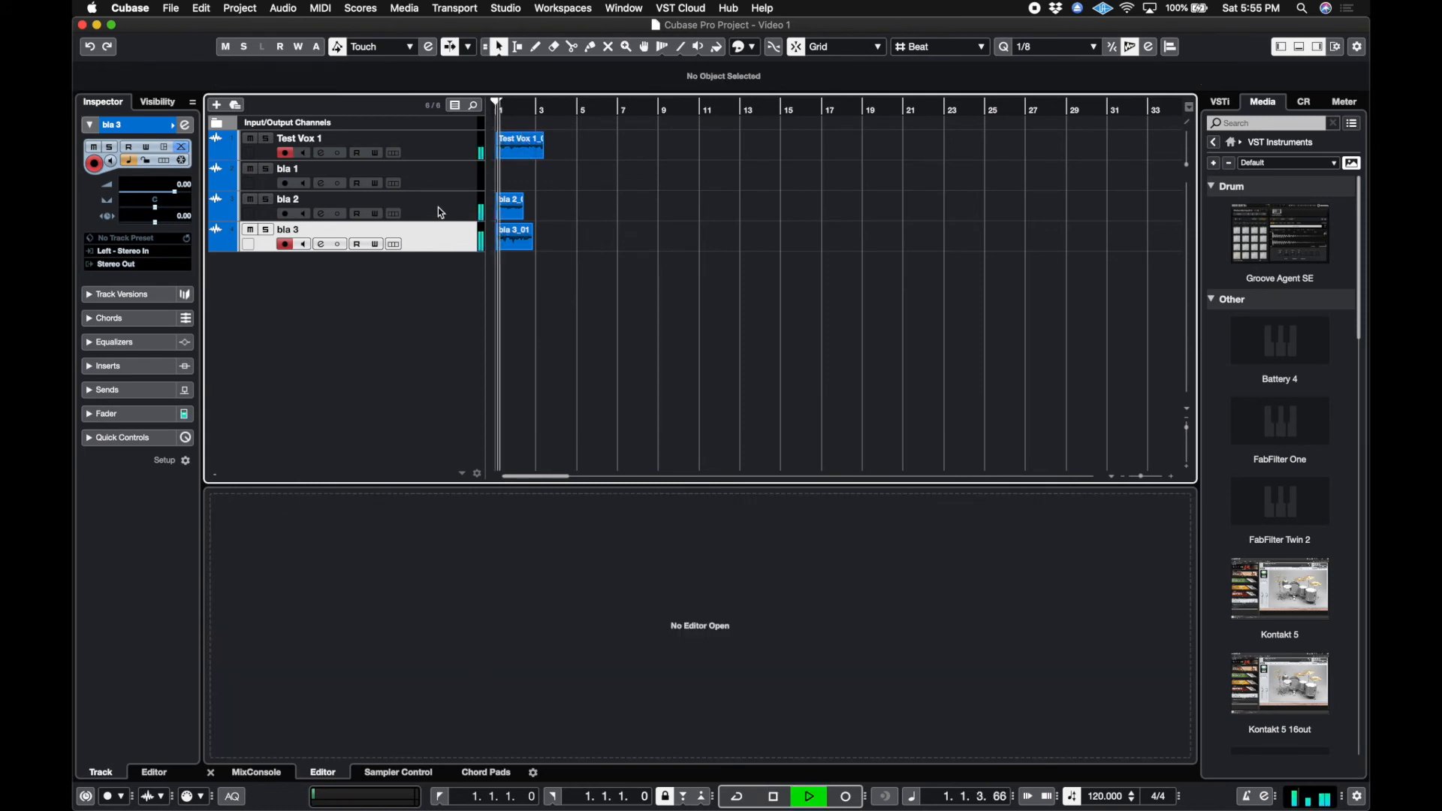
pyautogui.press('space')
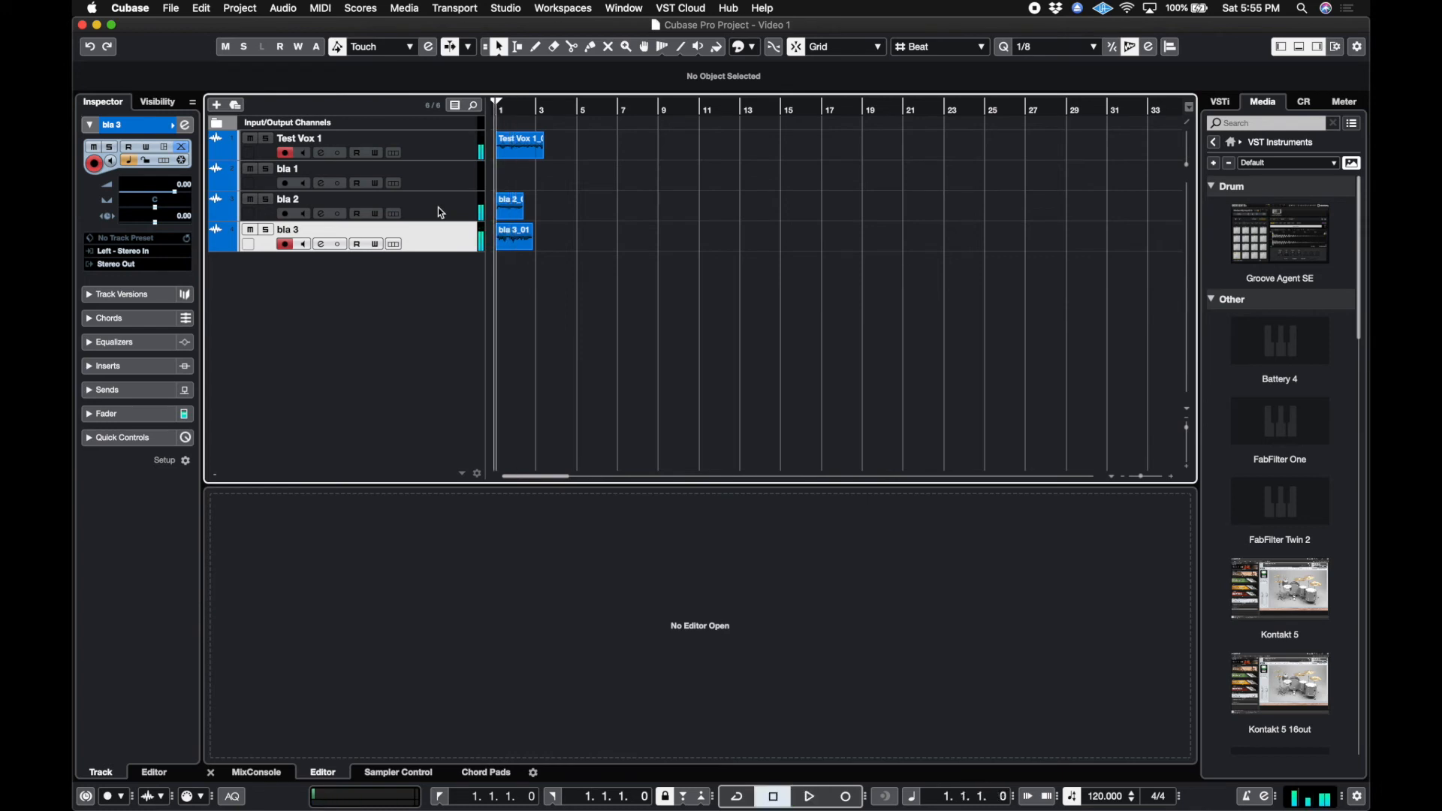
# - Disarm recording on bla 3, mute bla 2 and bla 3, and play back the project
pyautogui.click(285, 244)
pyautogui.click(250, 230)
pyautogui.click(250, 200)
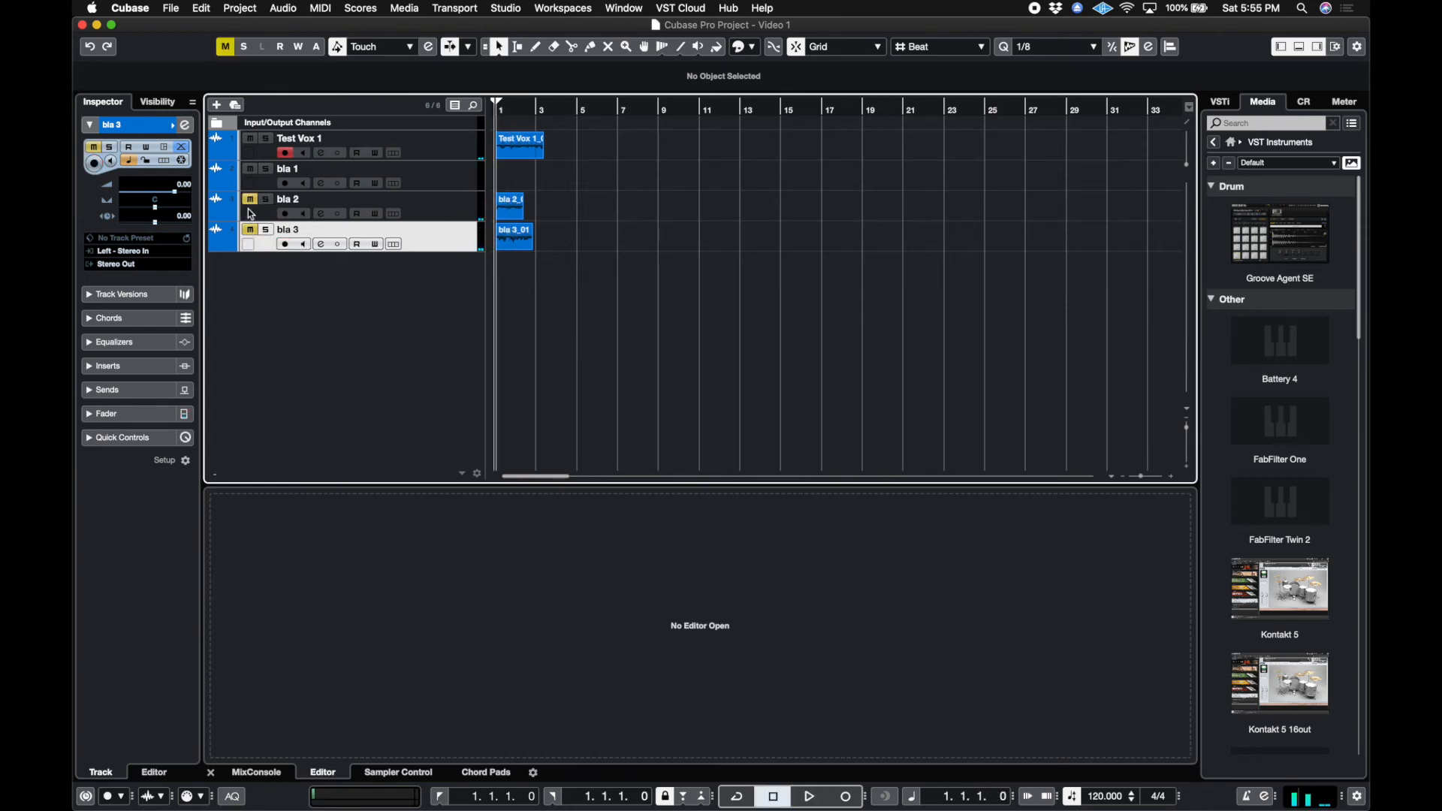
pyautogui.press('space')
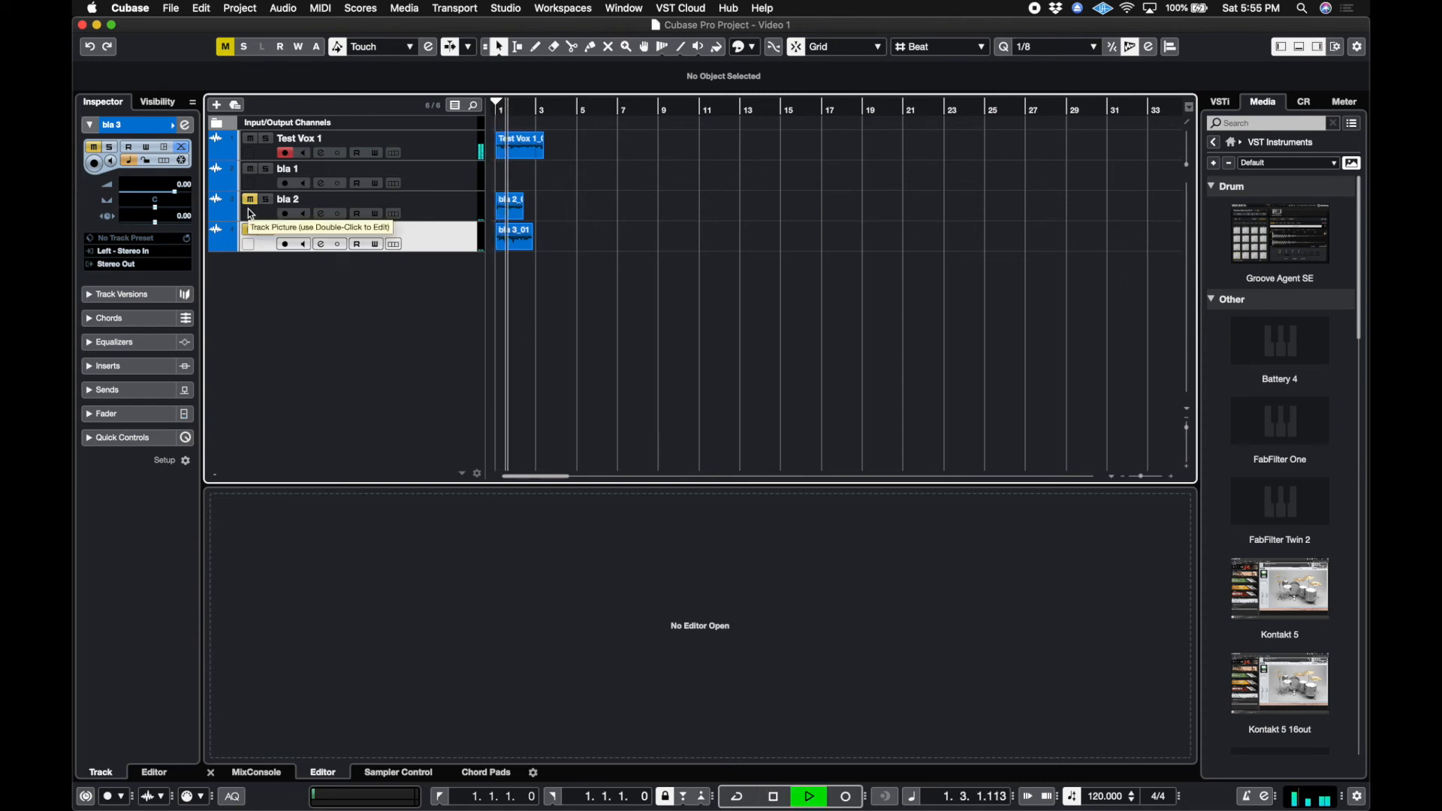
pyautogui.press('space')
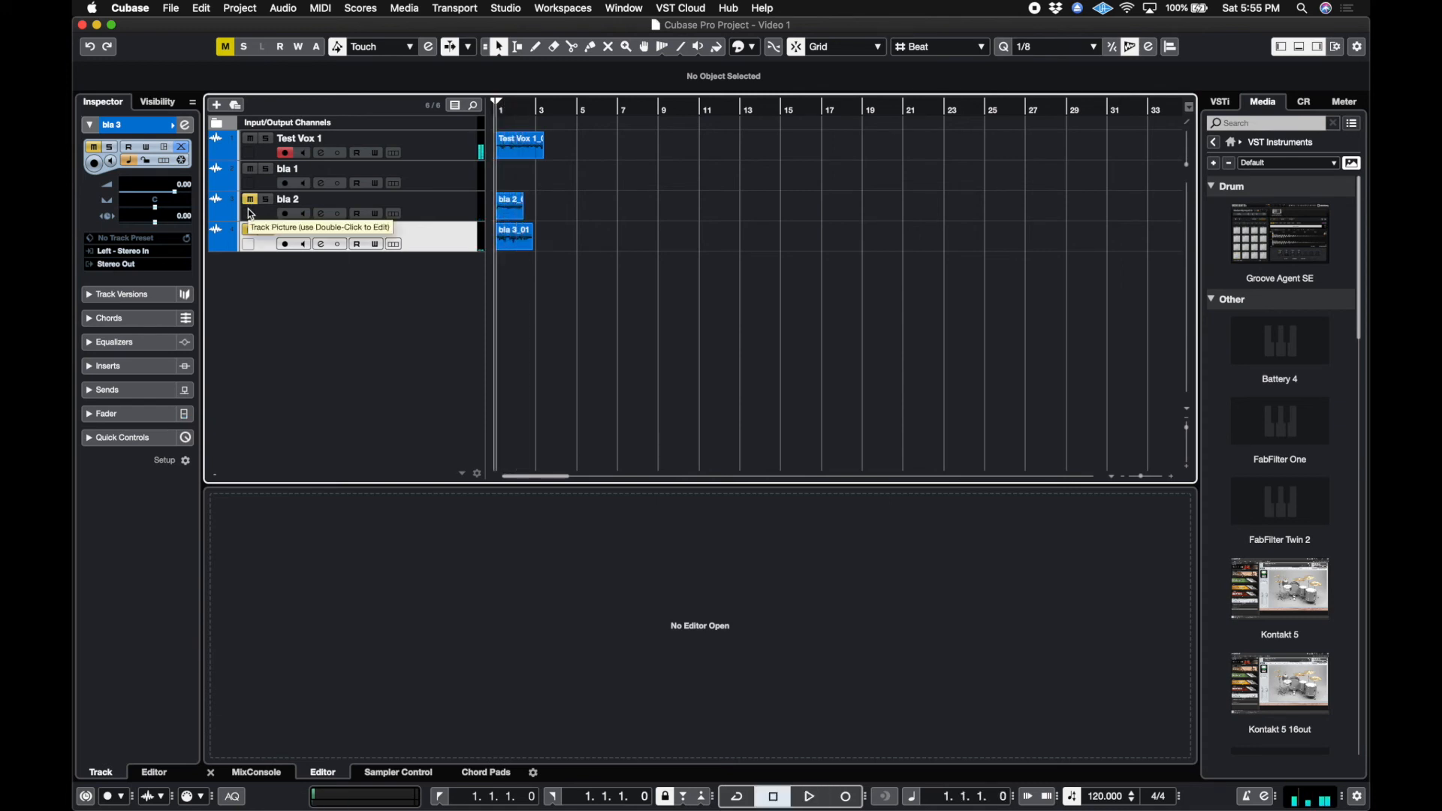
# - Play back bla 2 in solo, and deactivate all solo and mute states across the project
pyautogui.click(267, 199)
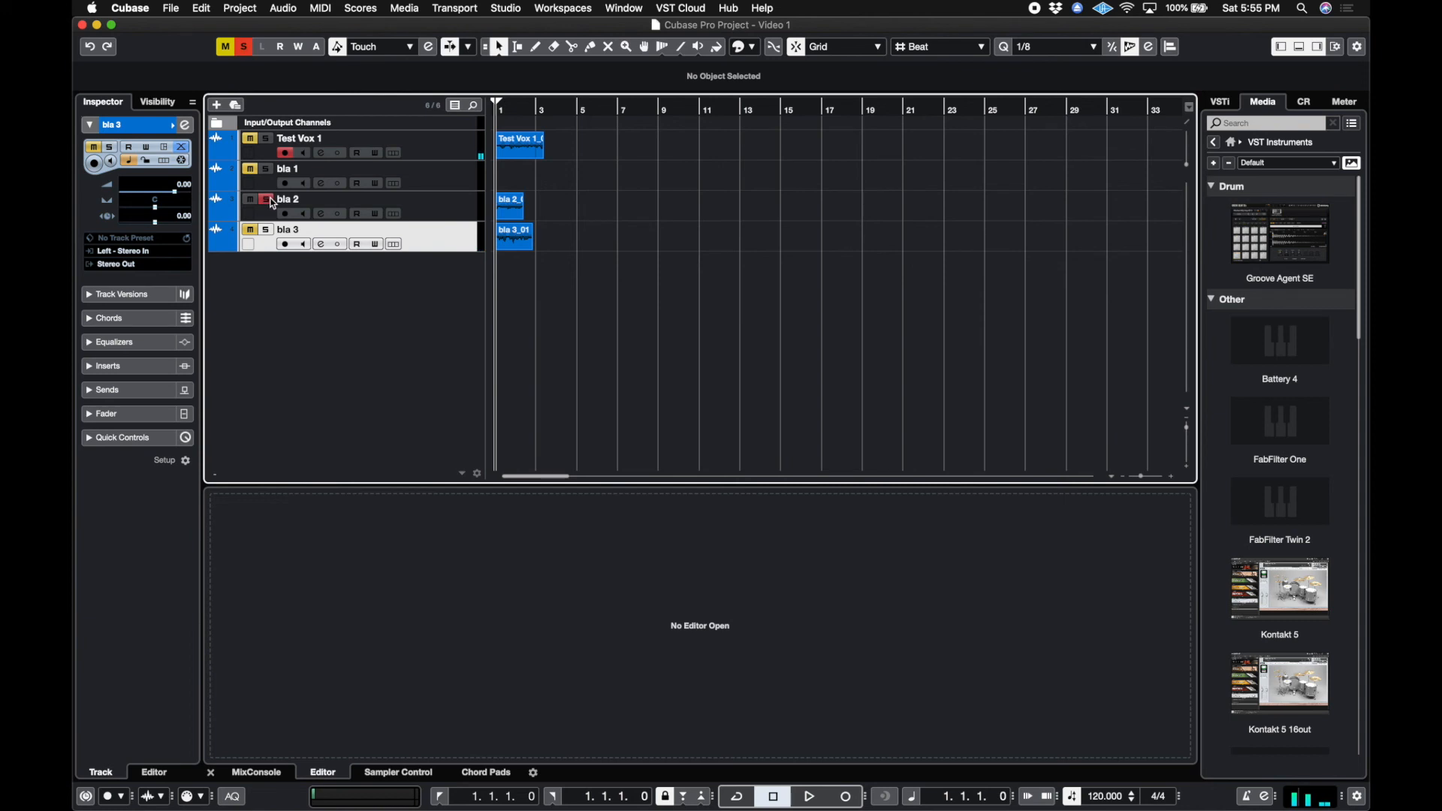
pyautogui.press('space')
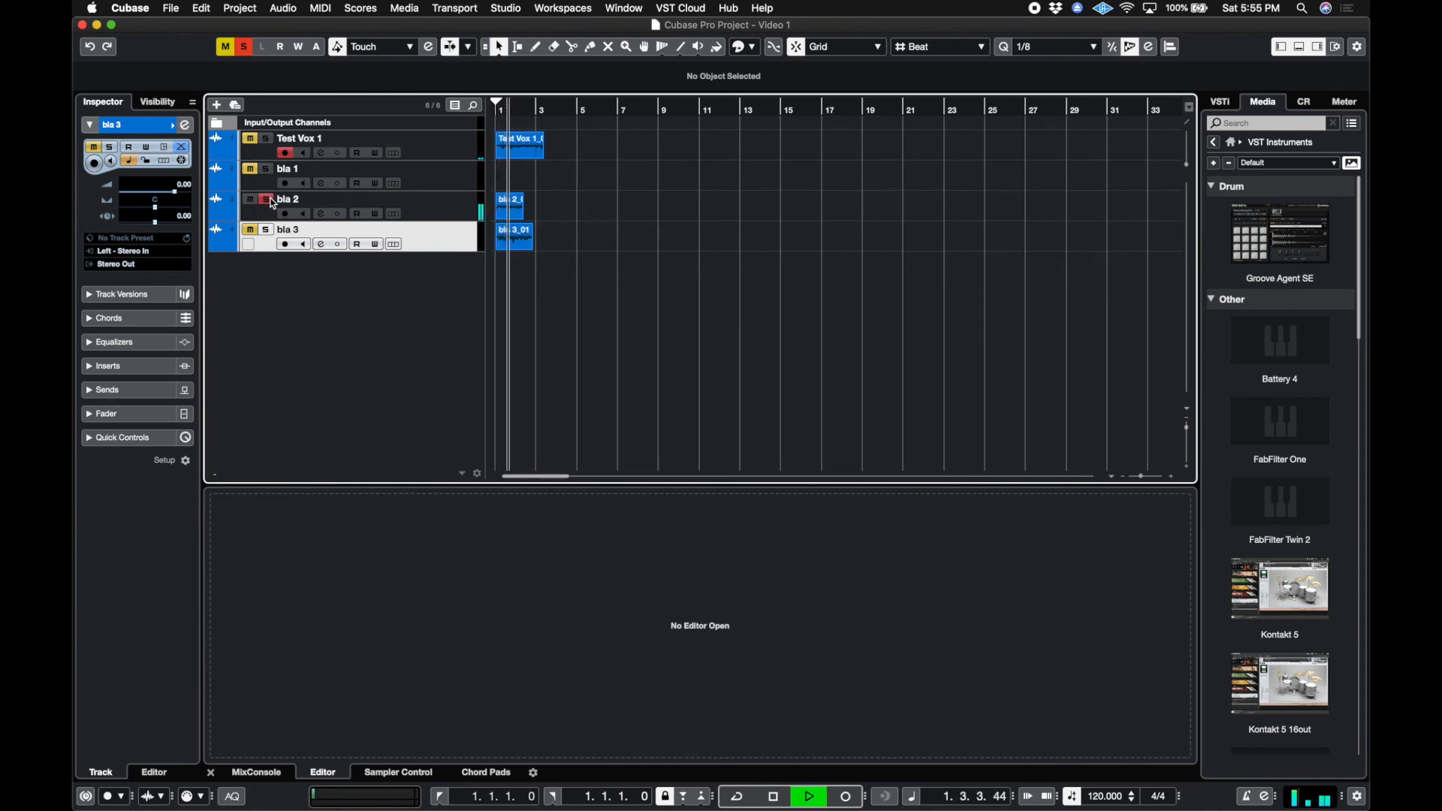
pyautogui.press('space')
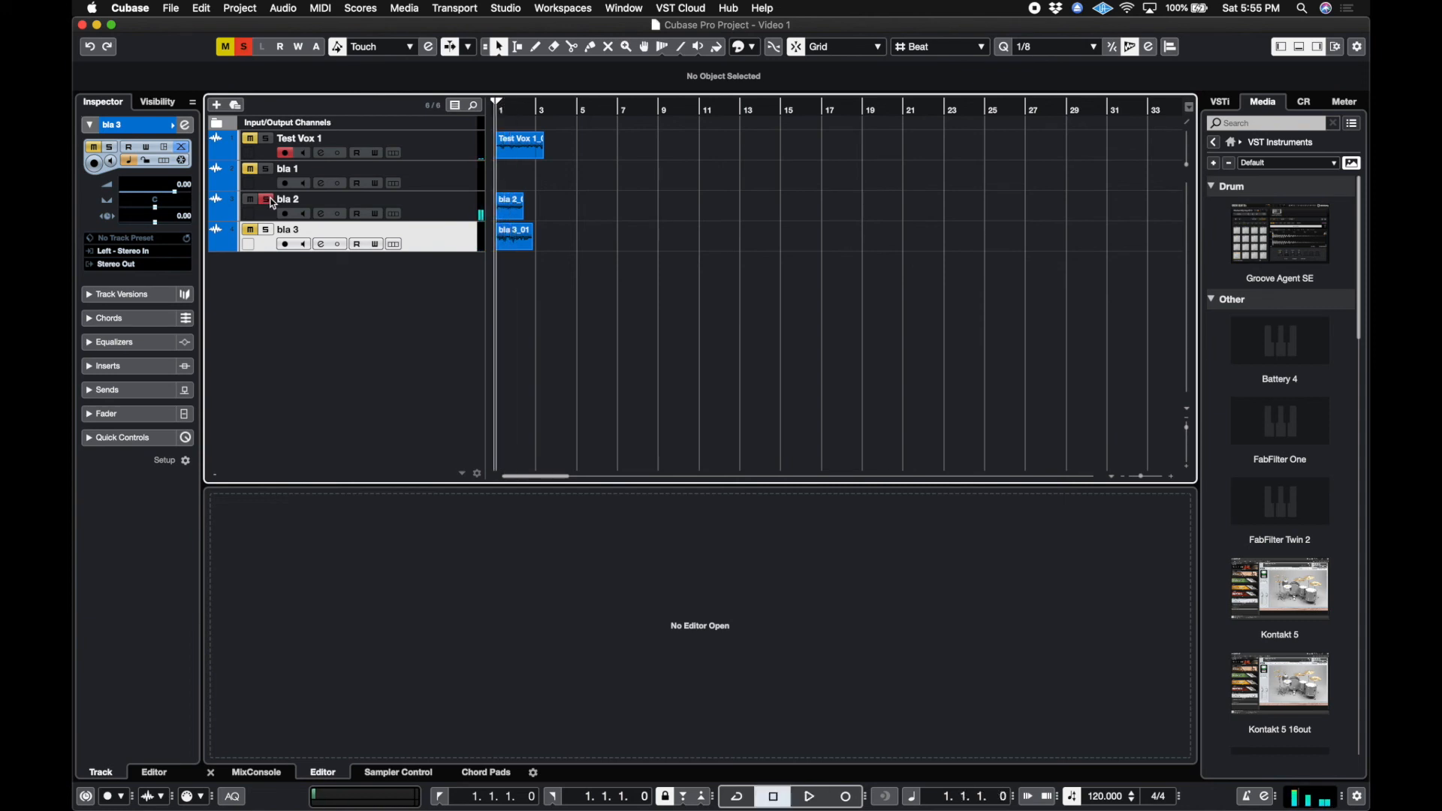
pyautogui.click(243, 49)
pyautogui.click(230, 49)
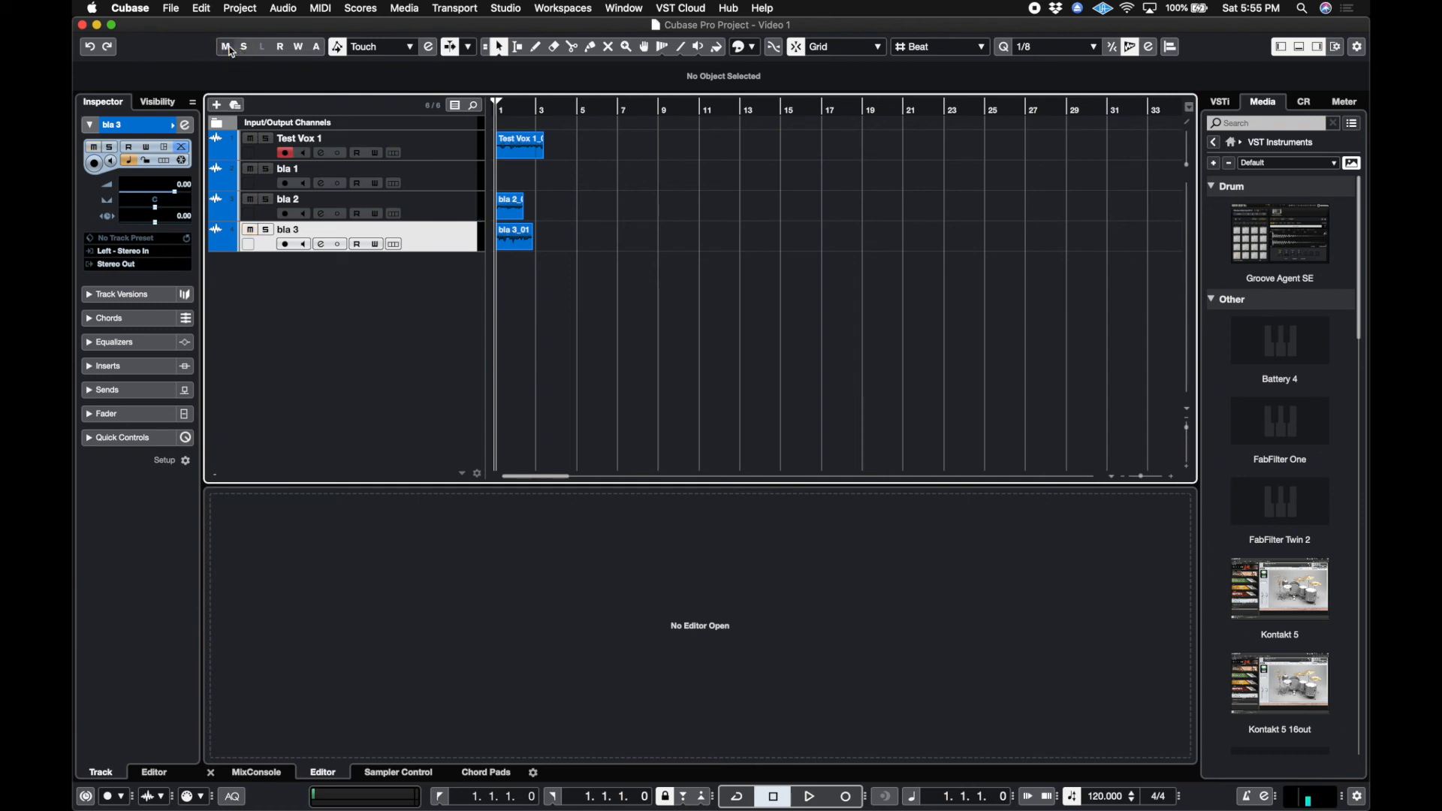